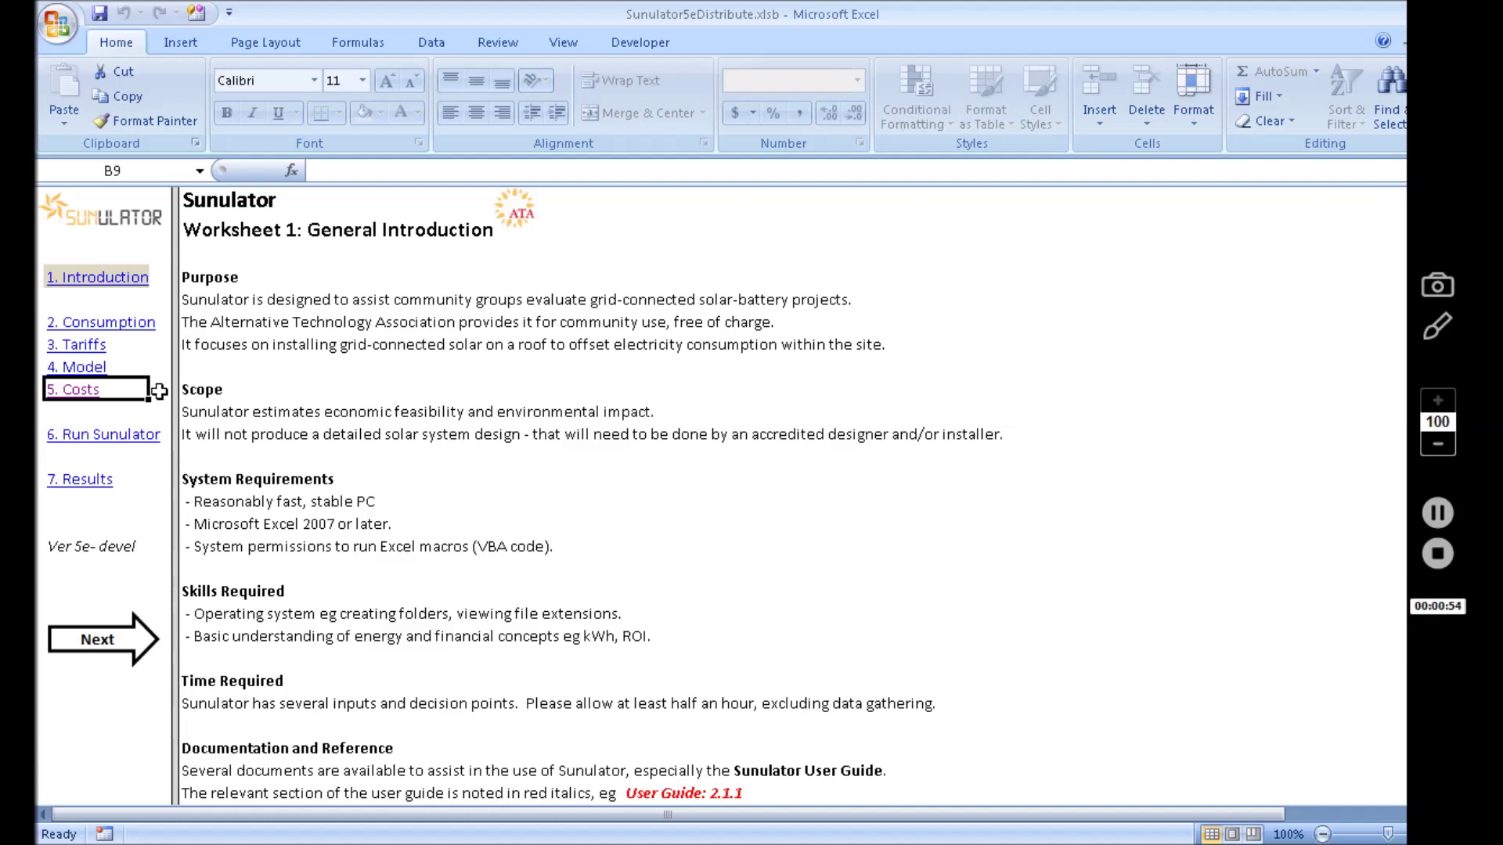
Open the Costs worksheet and set the BAU scenario's retailer import tariff type to Flat Rates
{"action": "left_click", "coordinate": [88, 391]}
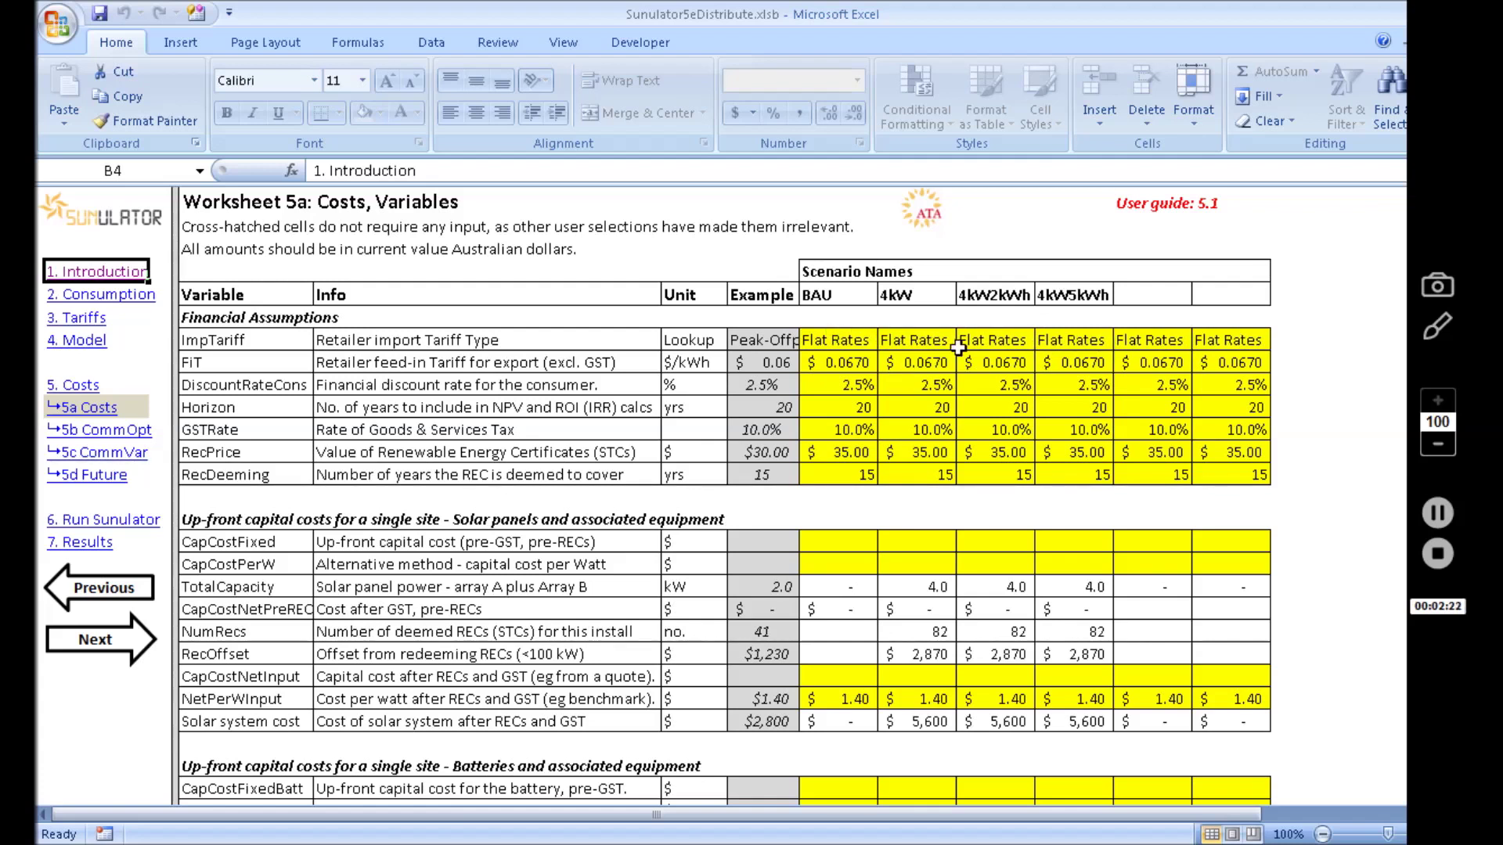
{"action": "left_click", "coordinate": [850, 338]}
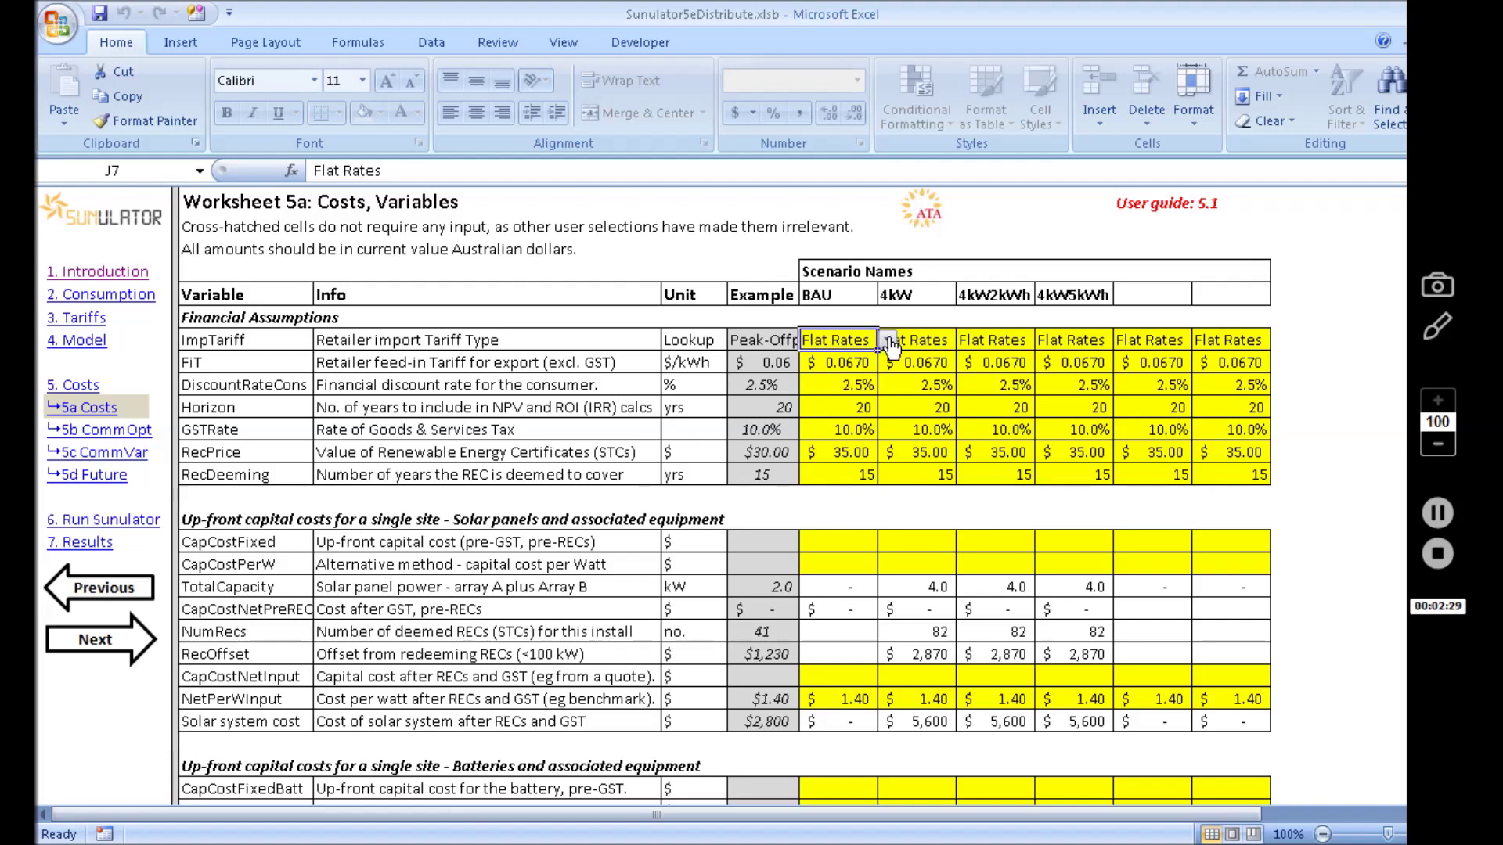
{"action": "left_click", "coordinate": [888, 341]}
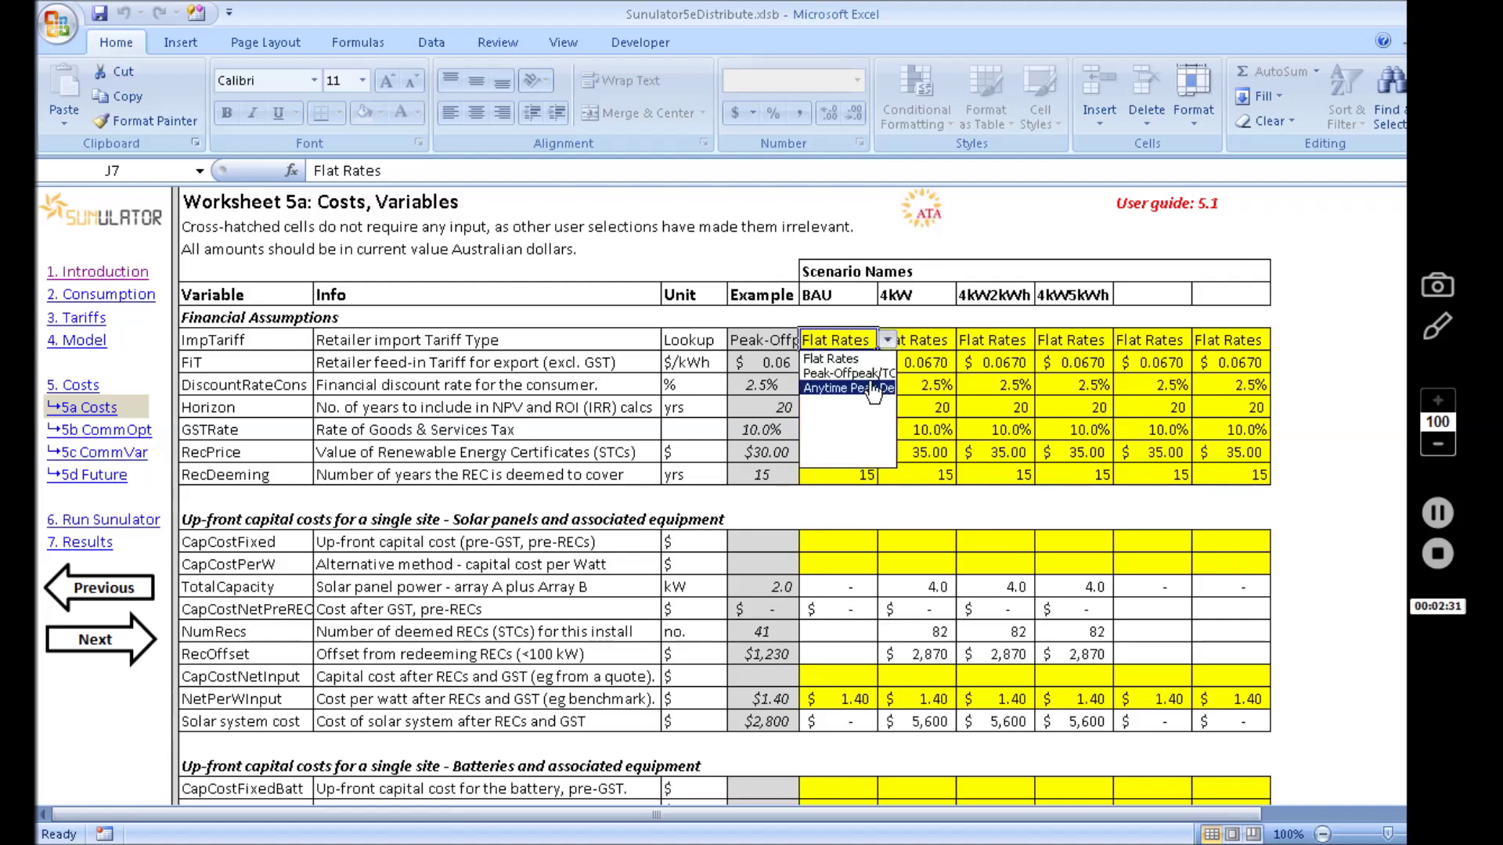
{"action": "left_click", "coordinate": [876, 358]}
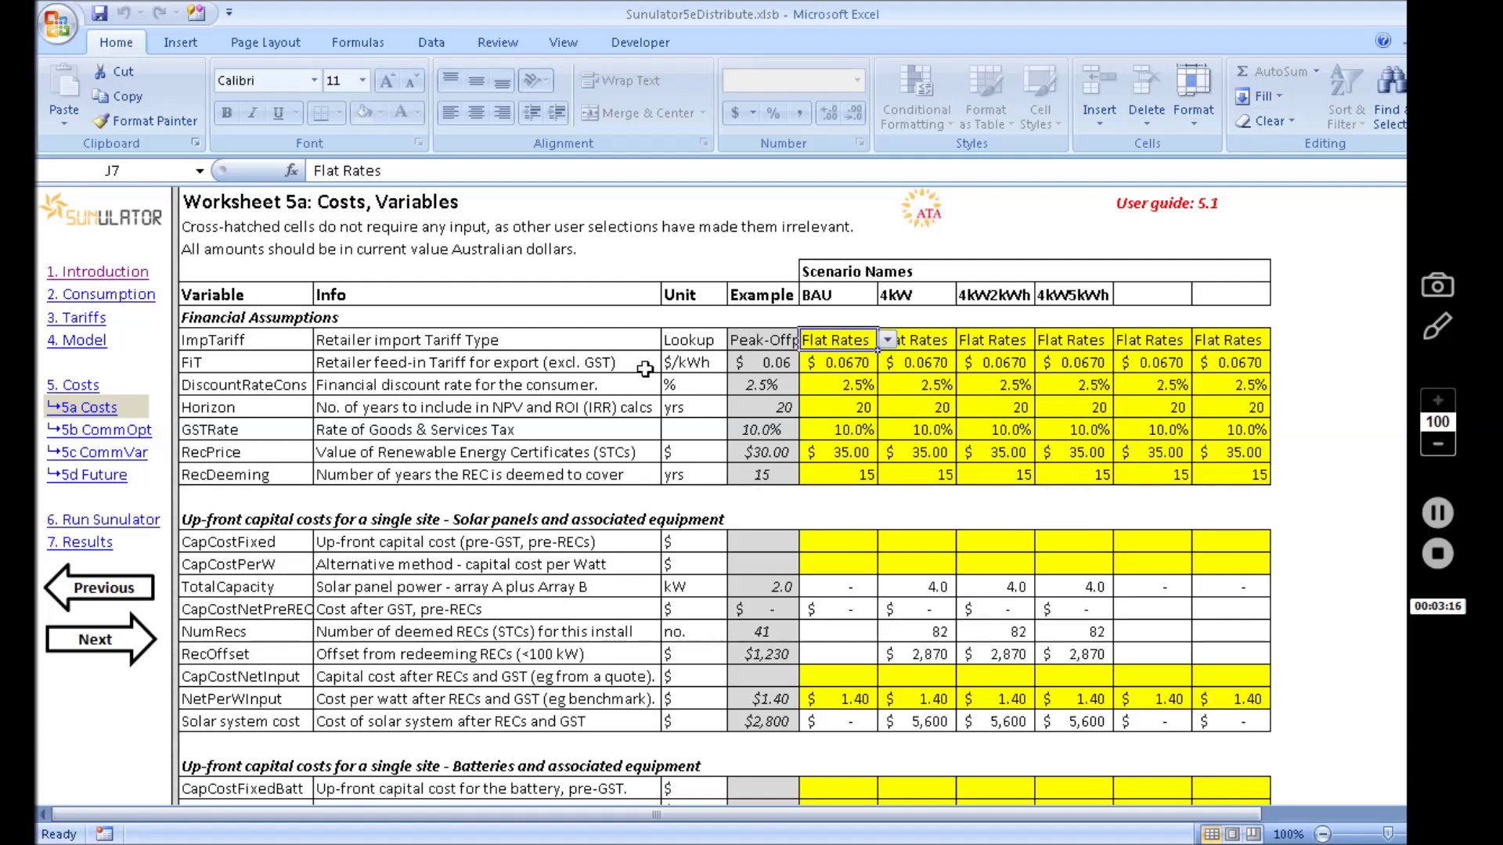
Review the BAU scenario's feed-in tariff, discount rate, horizon, GST rate, REC price and REC deeming period
{"action": "left_click", "coordinate": [867, 366]}
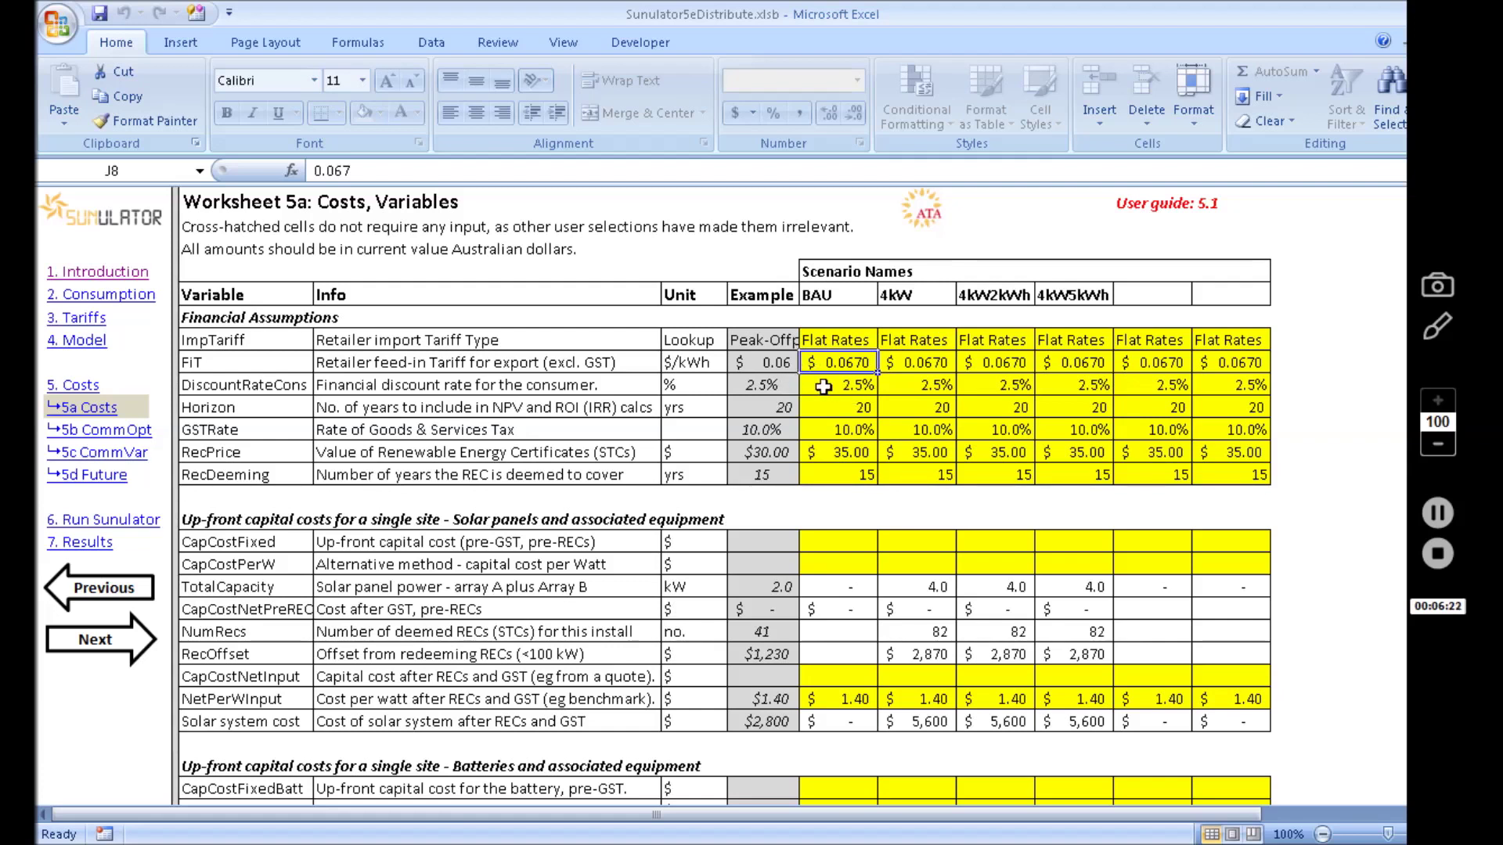
{"action": "left_click", "coordinate": [821, 385]}
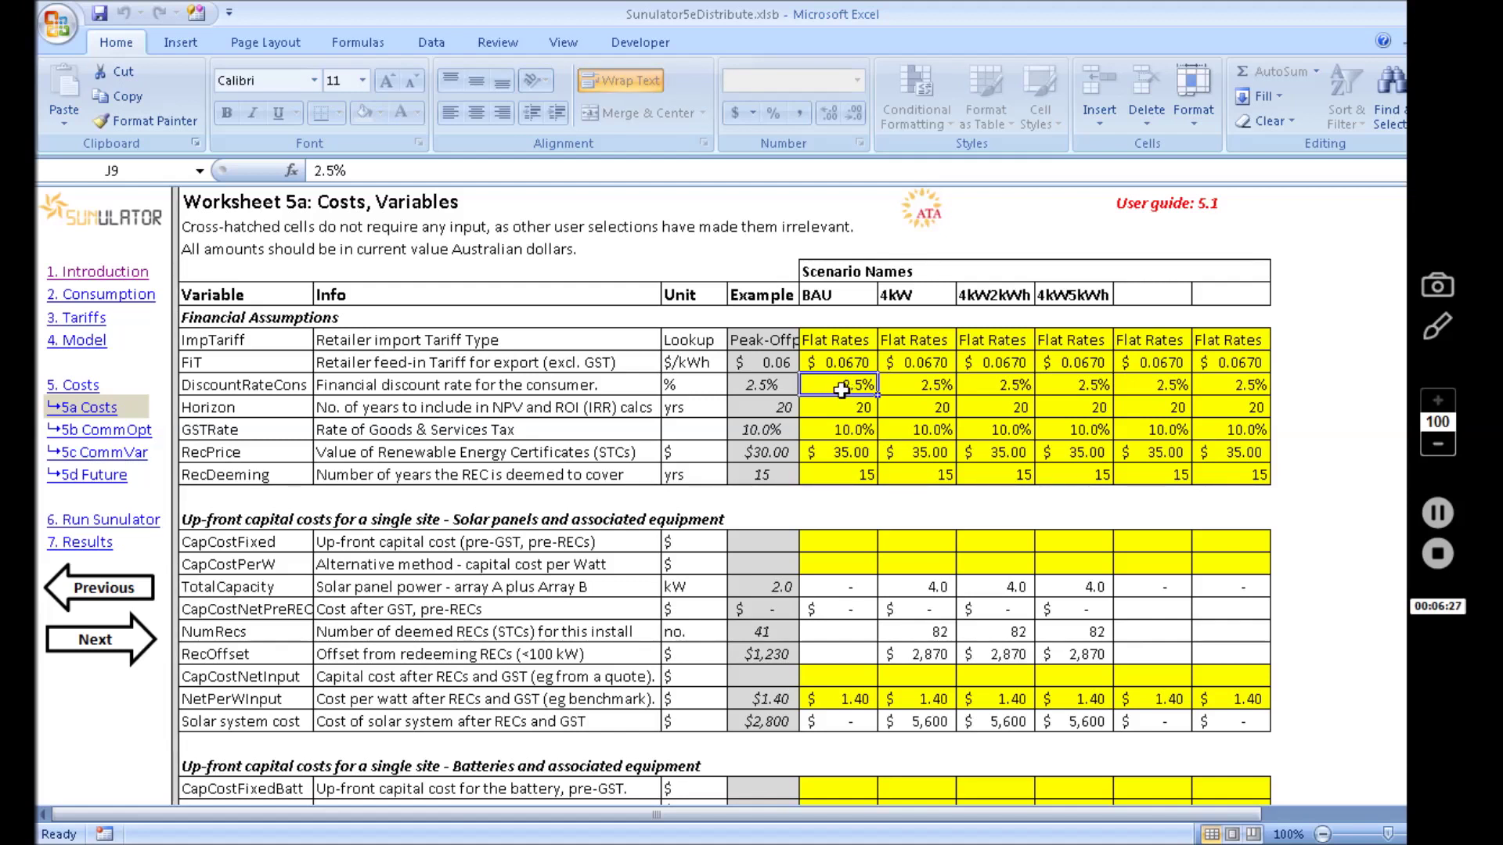
{"action": "left_click", "coordinate": [829, 406]}
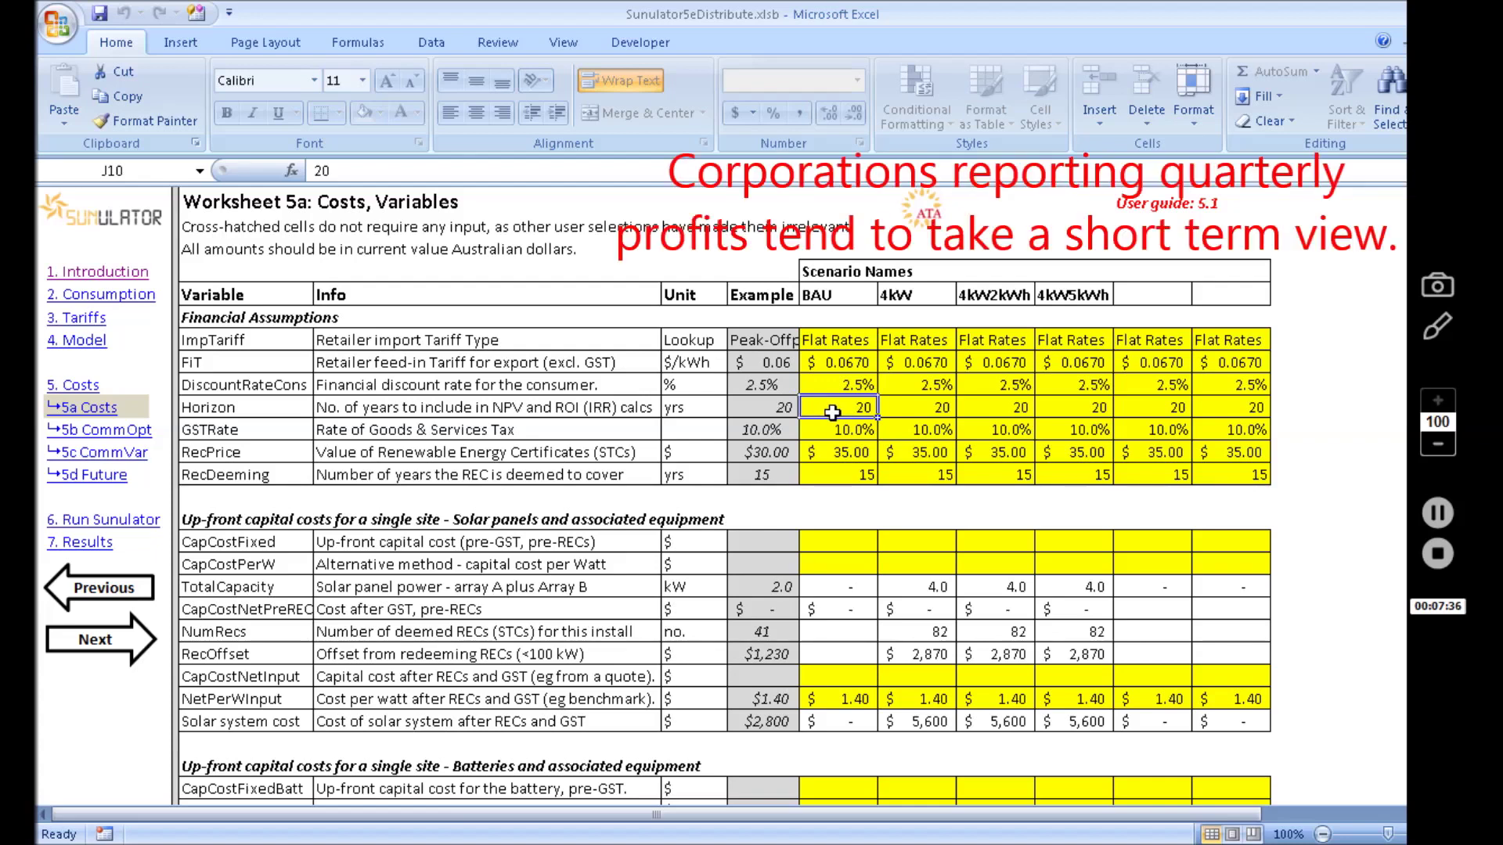
{"action": "left_click", "coordinate": [819, 431]}
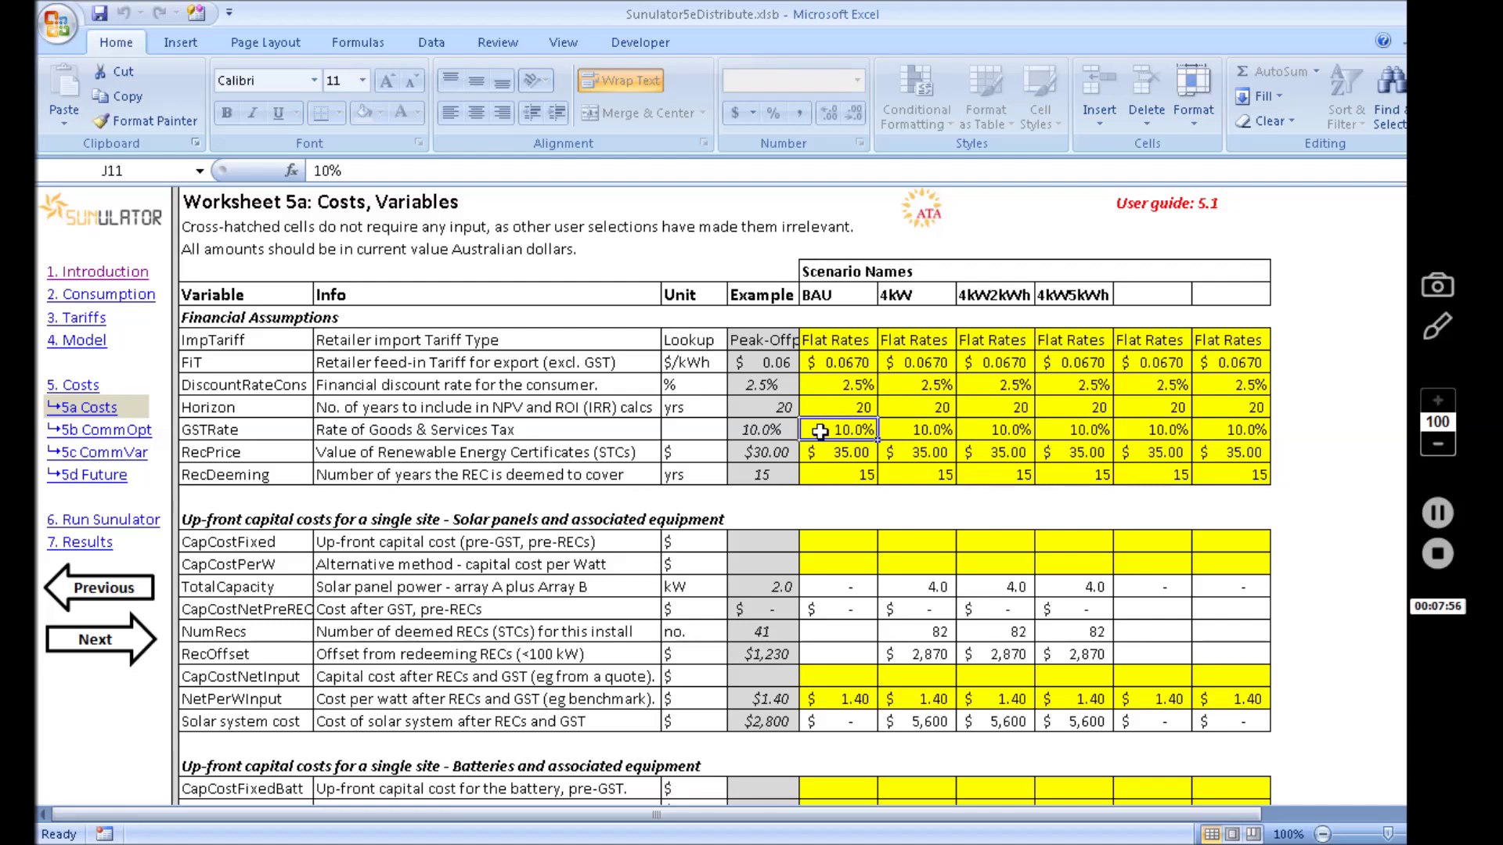
{"action": "key", "text": "Down"}
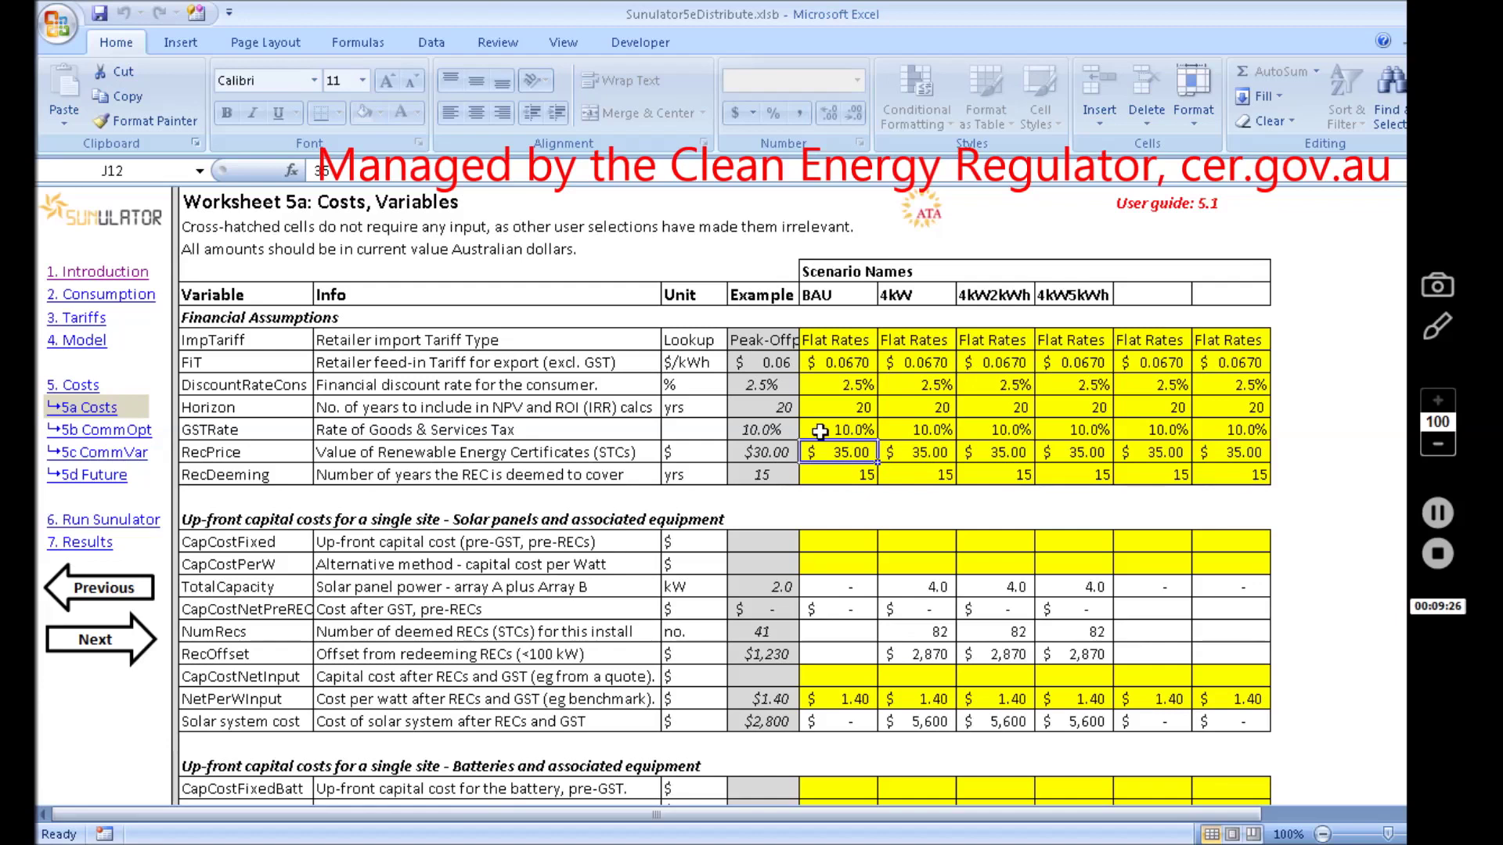
{"action": "left_click", "coordinate": [829, 483]}
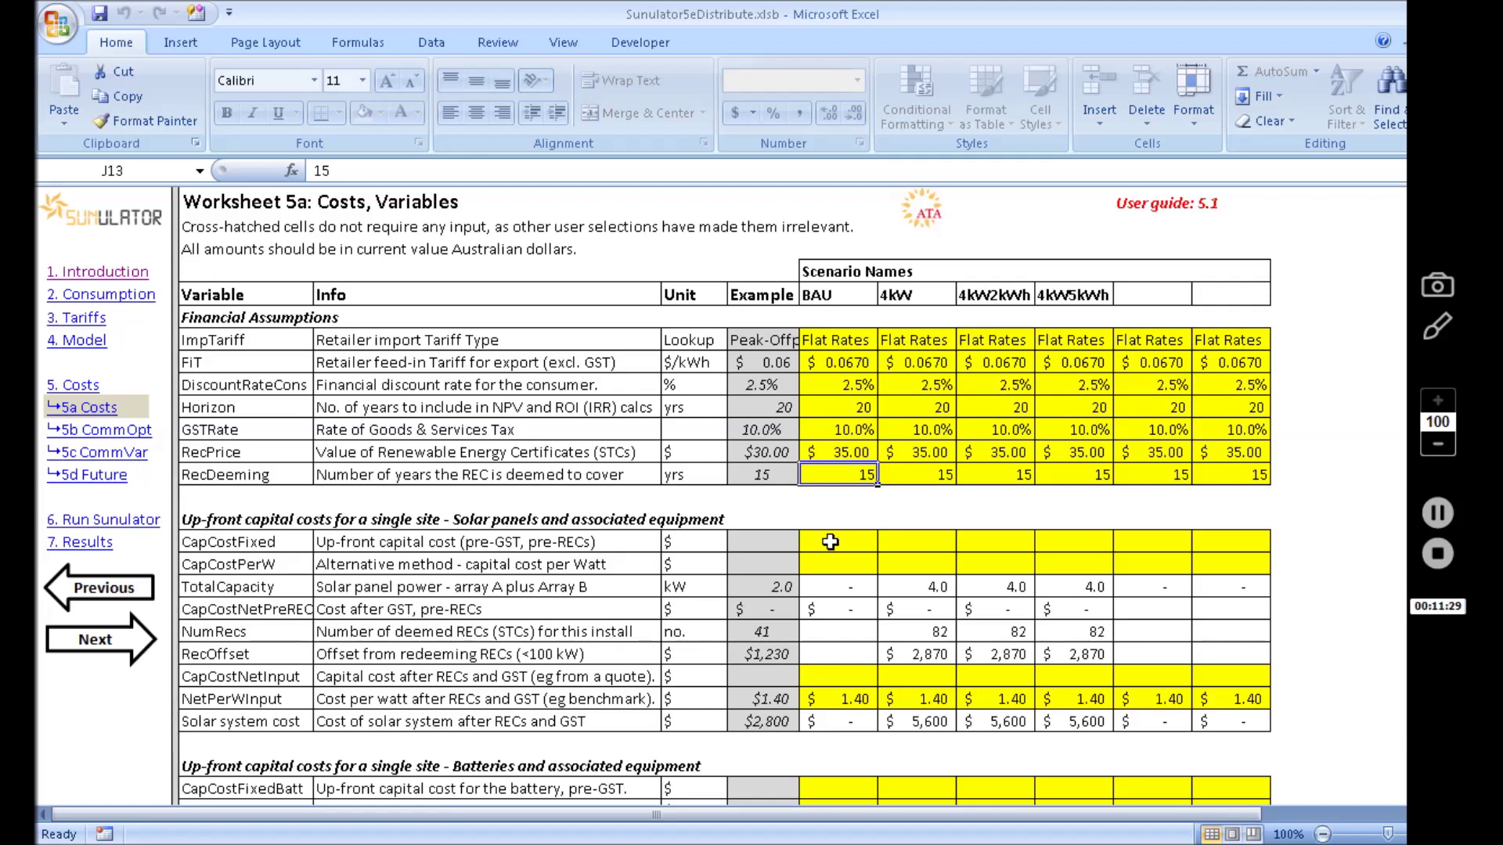
Examine the alternative solar panel capital cost inputs: fixed cost, cost per watt, net quoted cost and net benchmark cost per watt
{"action": "left_click", "coordinate": [831, 542]}
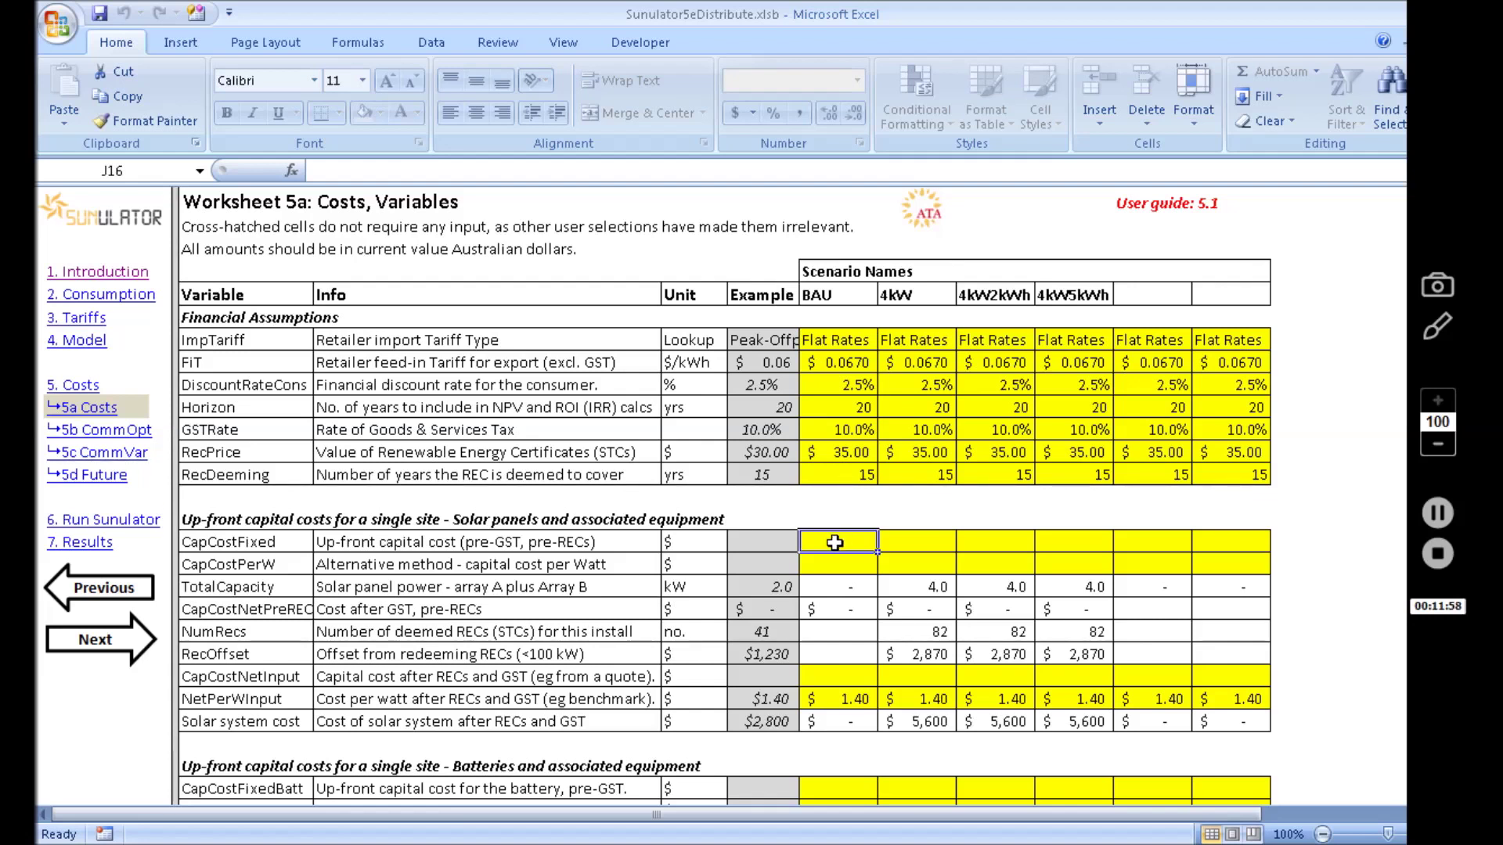
{"action": "left_click", "coordinate": [859, 569]}
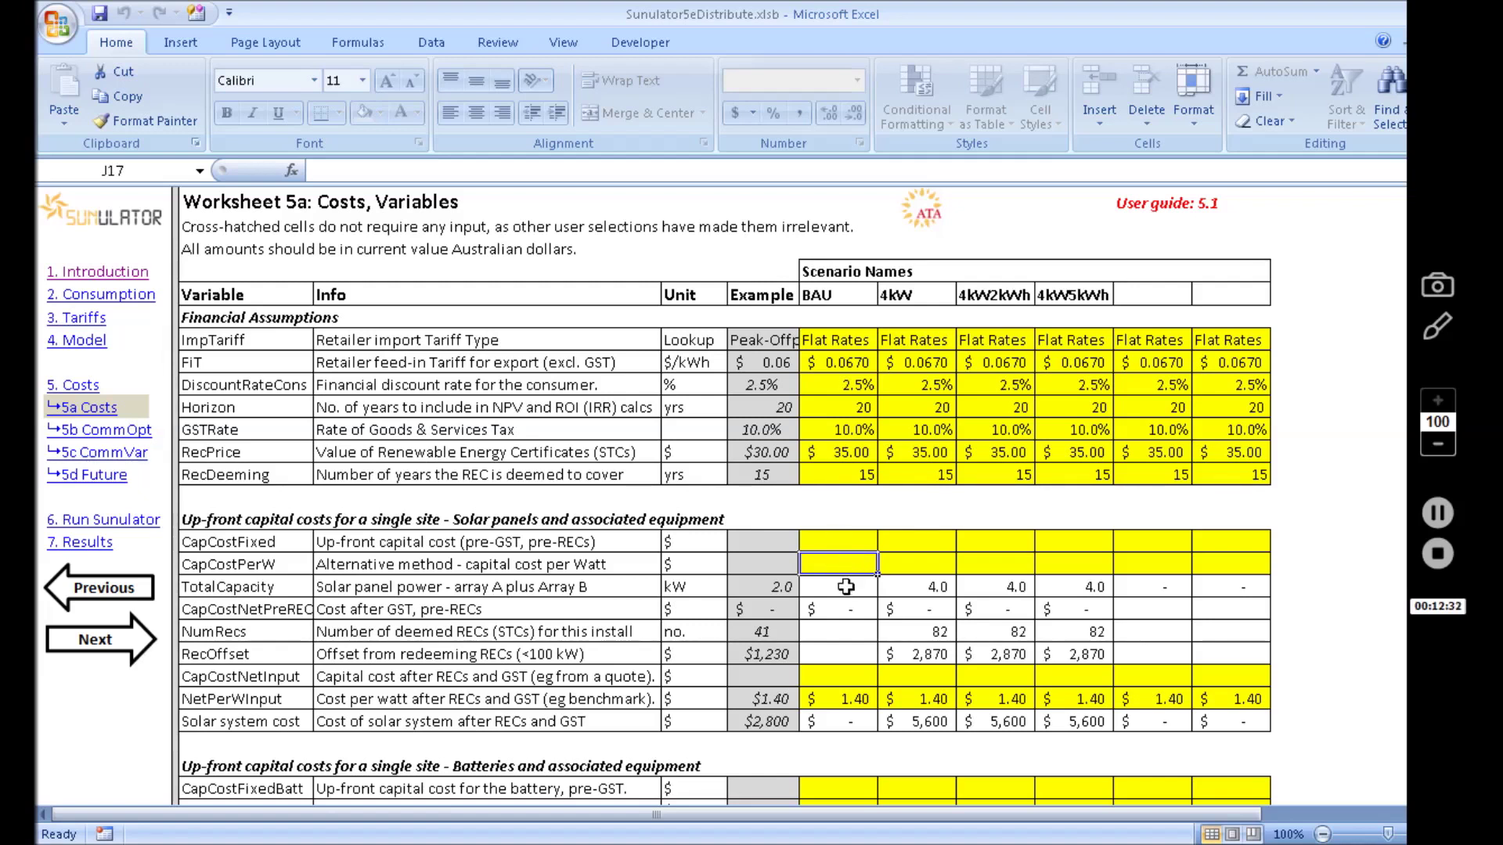
{"action": "left_click", "coordinate": [853, 677]}
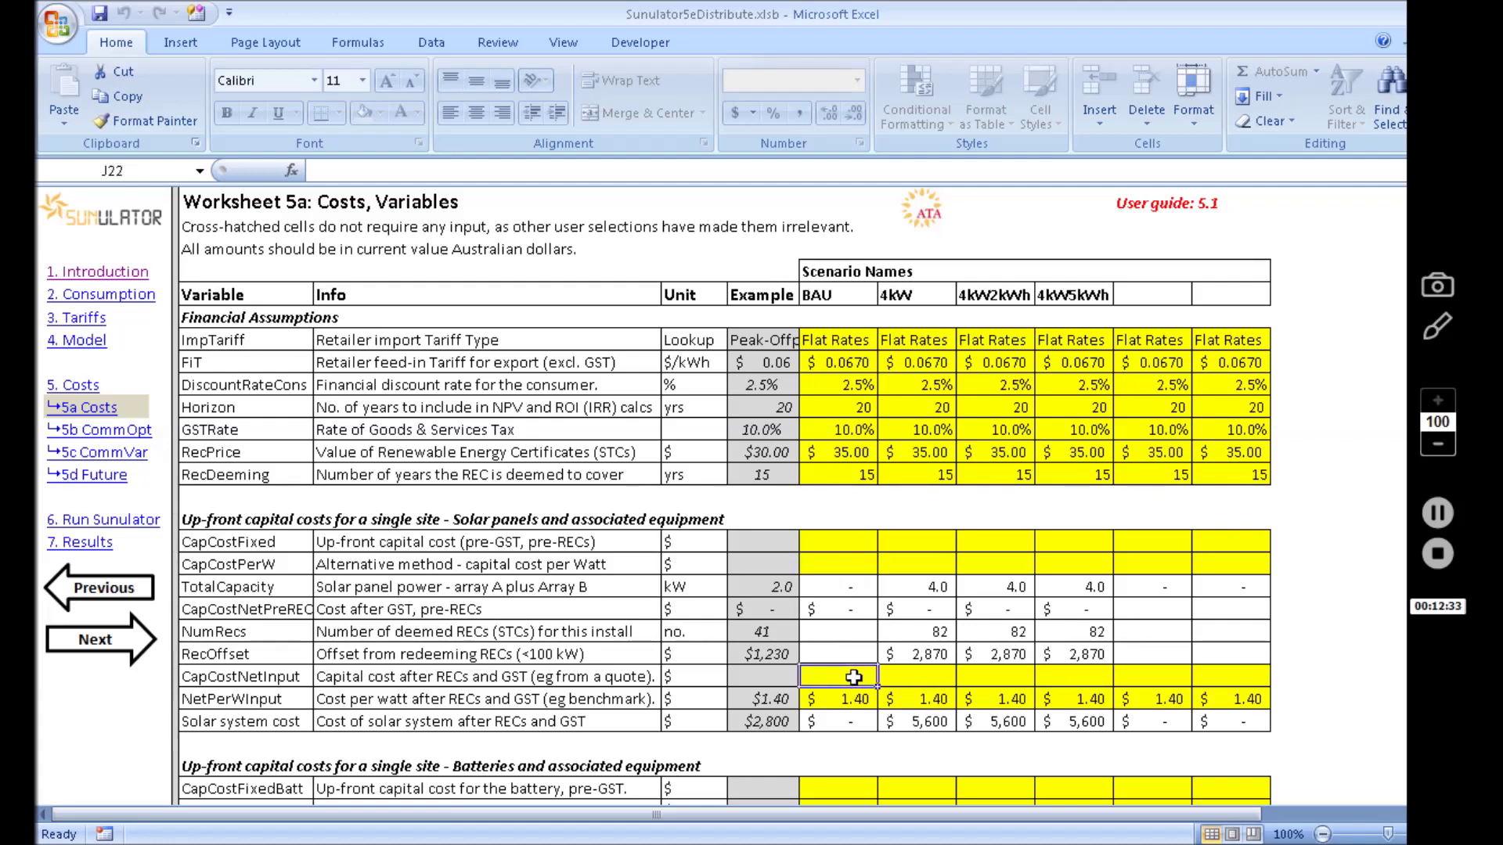
{"action": "left_click", "coordinate": [896, 678]}
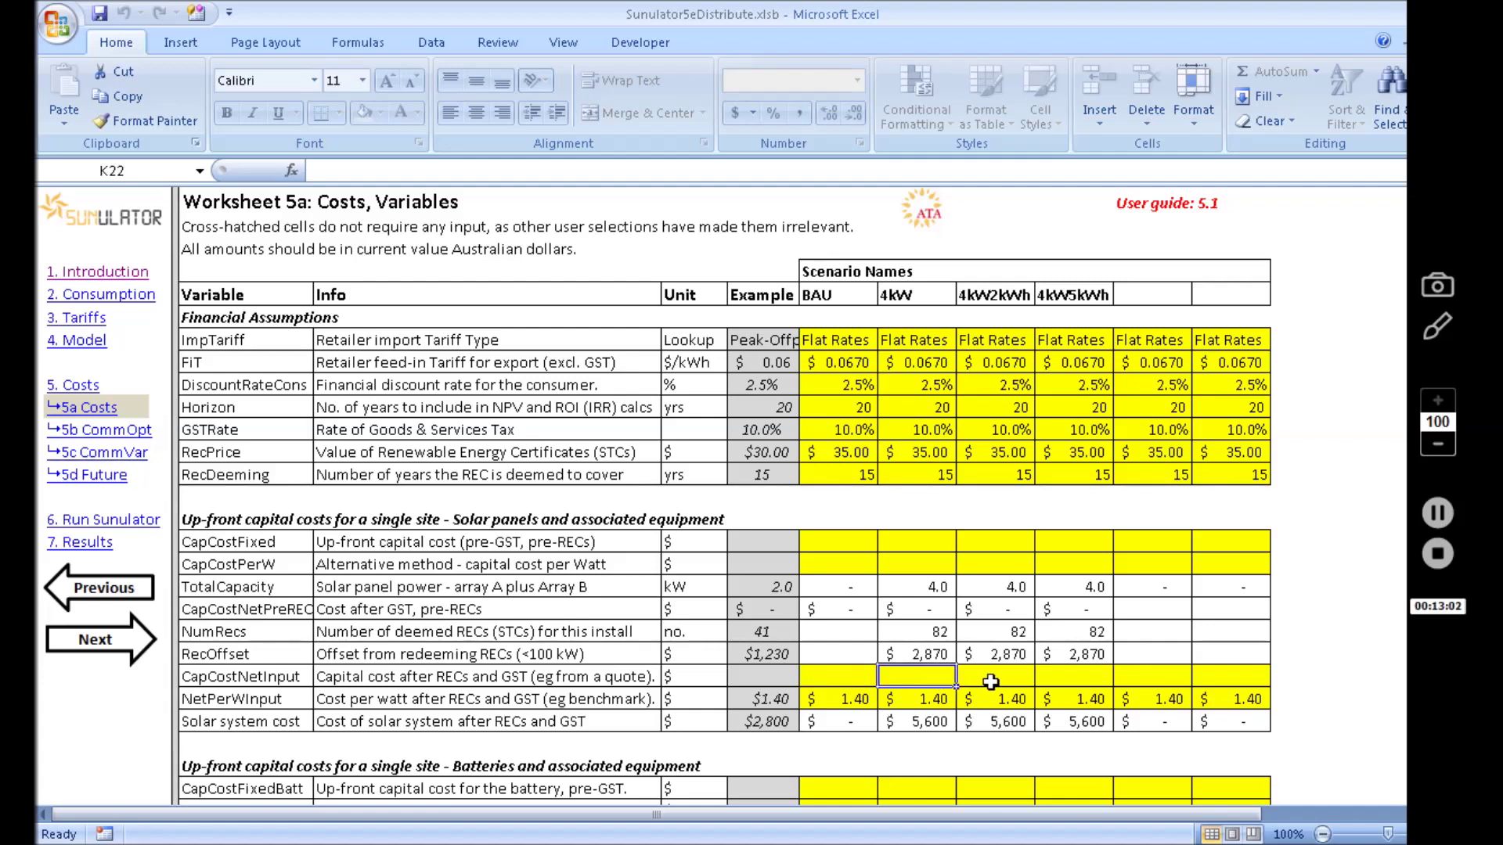
{"action": "left_click", "coordinate": [910, 707]}
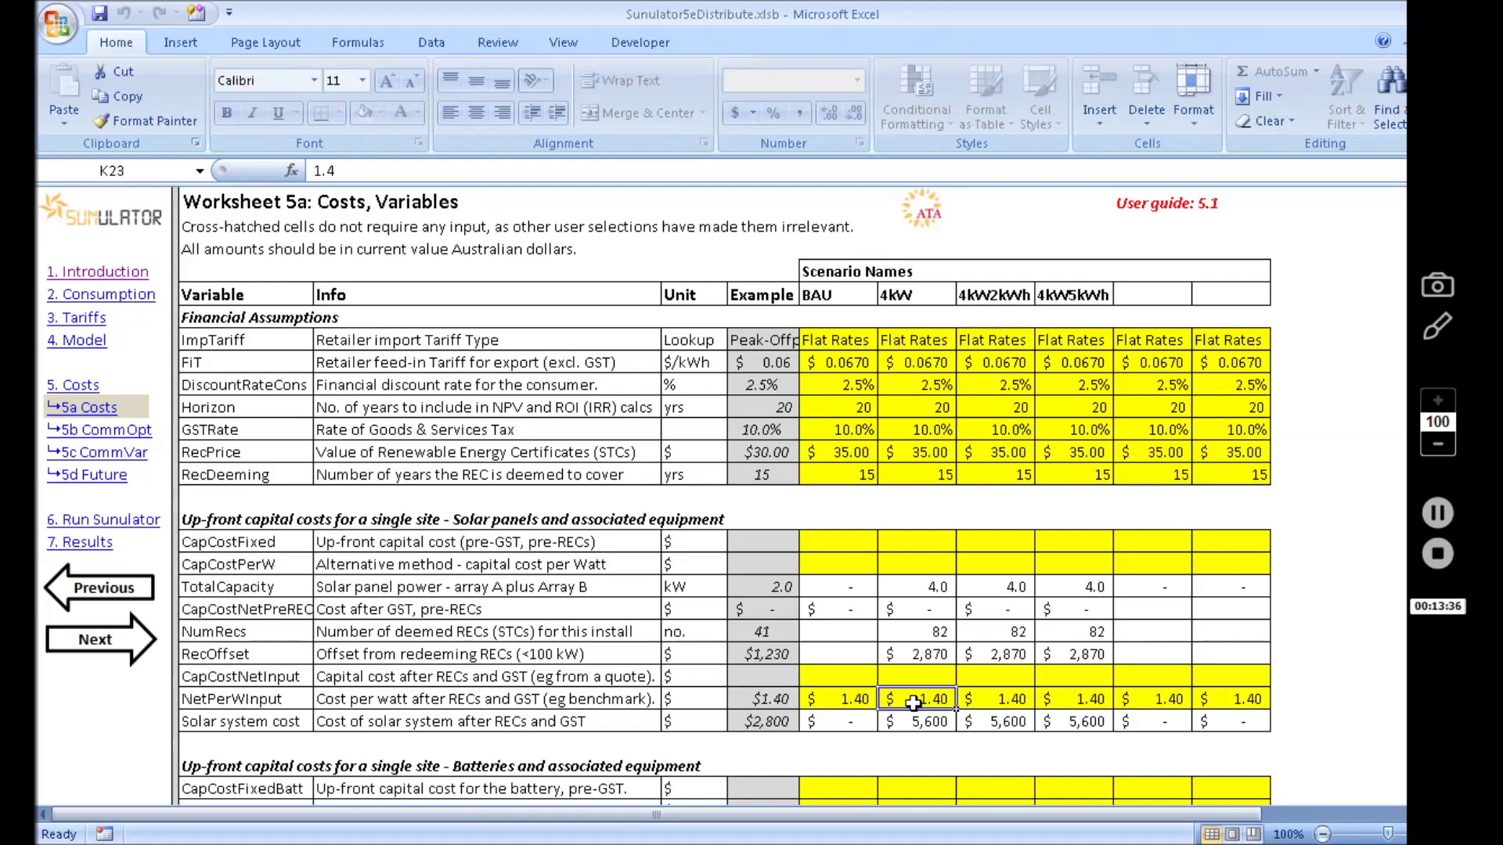
{"action": "scroll", "coordinate": [936, 687], "scroll_direction": "down", "scroll_amount": 1}
{"action": "scroll", "coordinate": [936, 687], "scroll_direction": "down", "scroll_amount": 2}
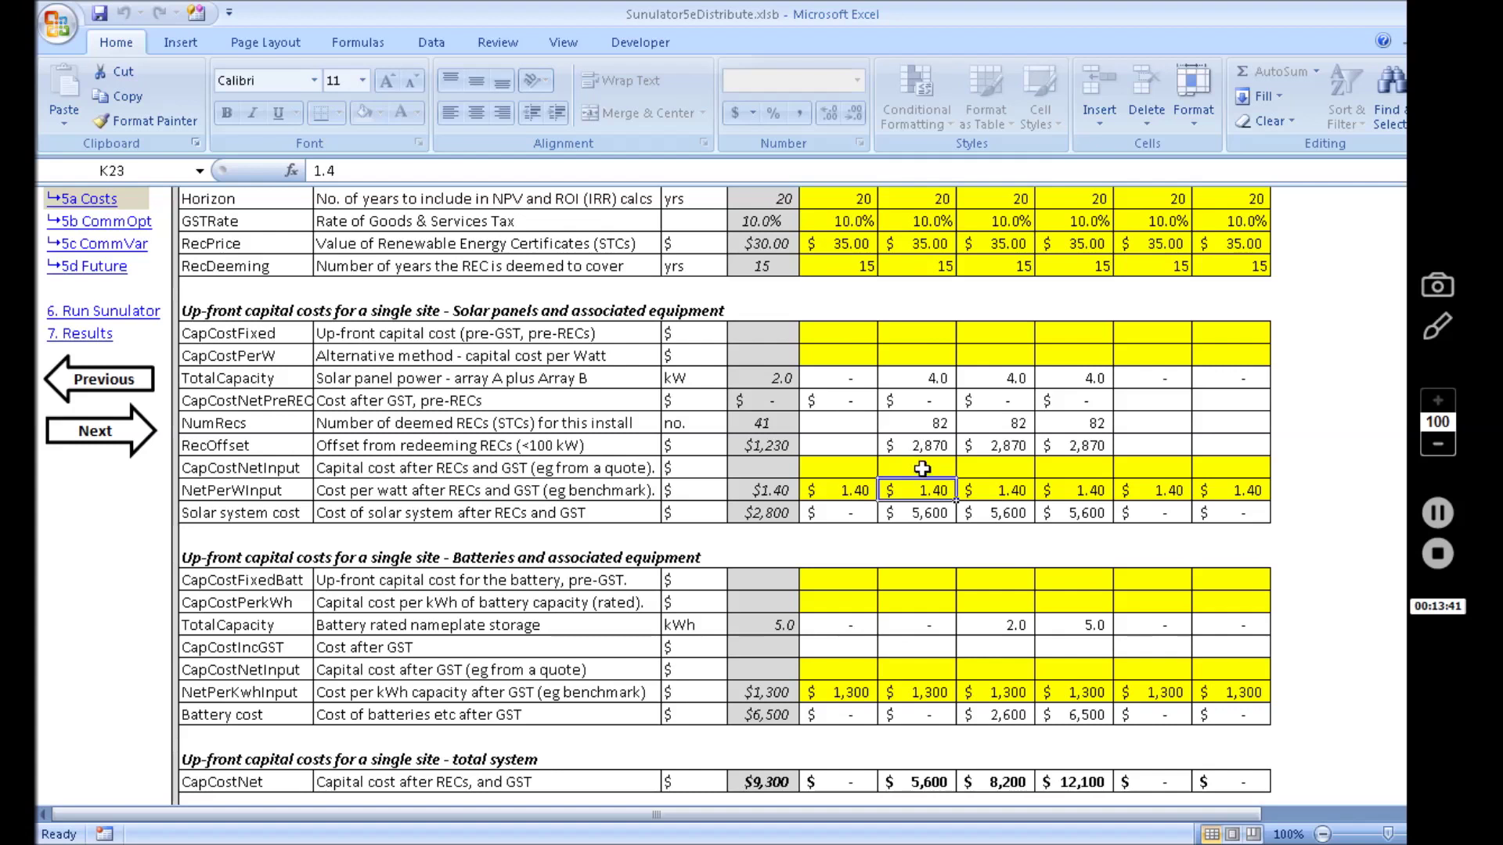
{"action": "left_click", "coordinate": [923, 341]}
{"action": "left_click", "coordinate": [918, 354]}
{"action": "left_click", "coordinate": [917, 468]}
{"action": "left_click", "coordinate": [919, 491]}
{"action": "scroll", "coordinate": [948, 543], "scroll_direction": "up", "scroll_amount": 2}
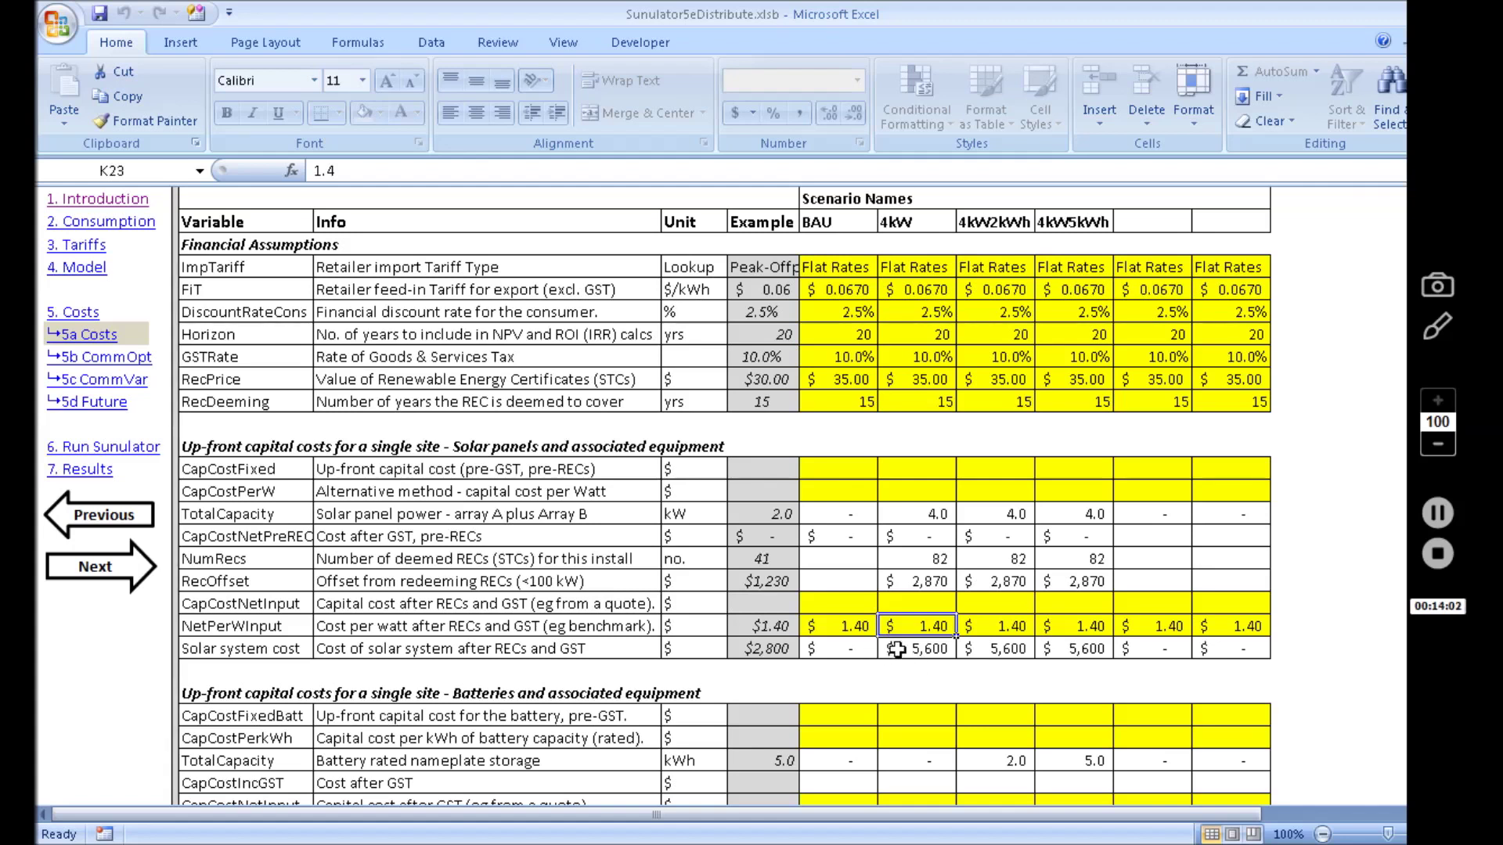
{"action": "left_click", "coordinate": [933, 473]}
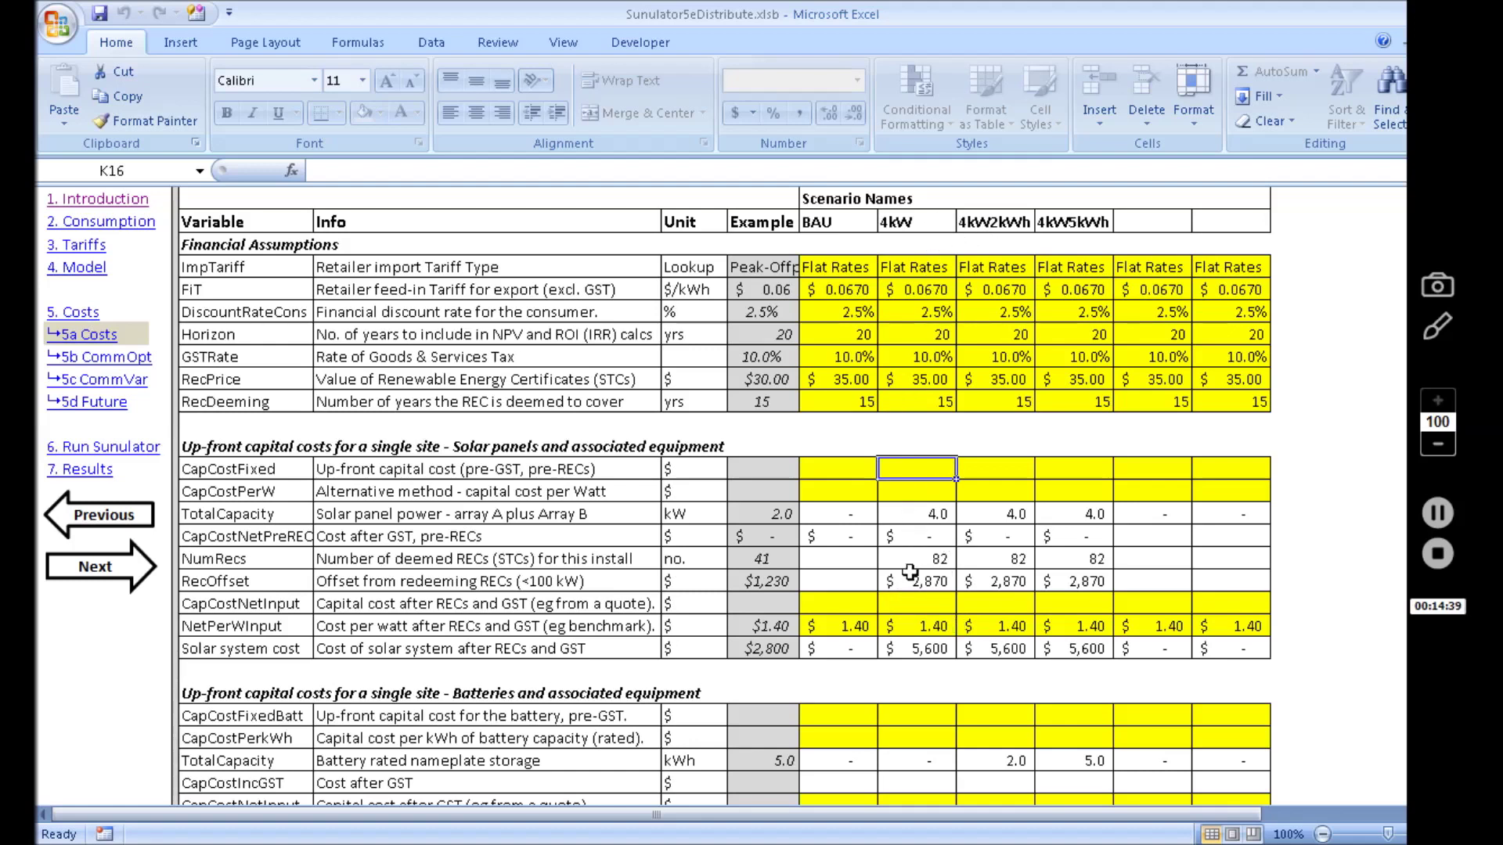
{"action": "left_click", "coordinate": [896, 626]}
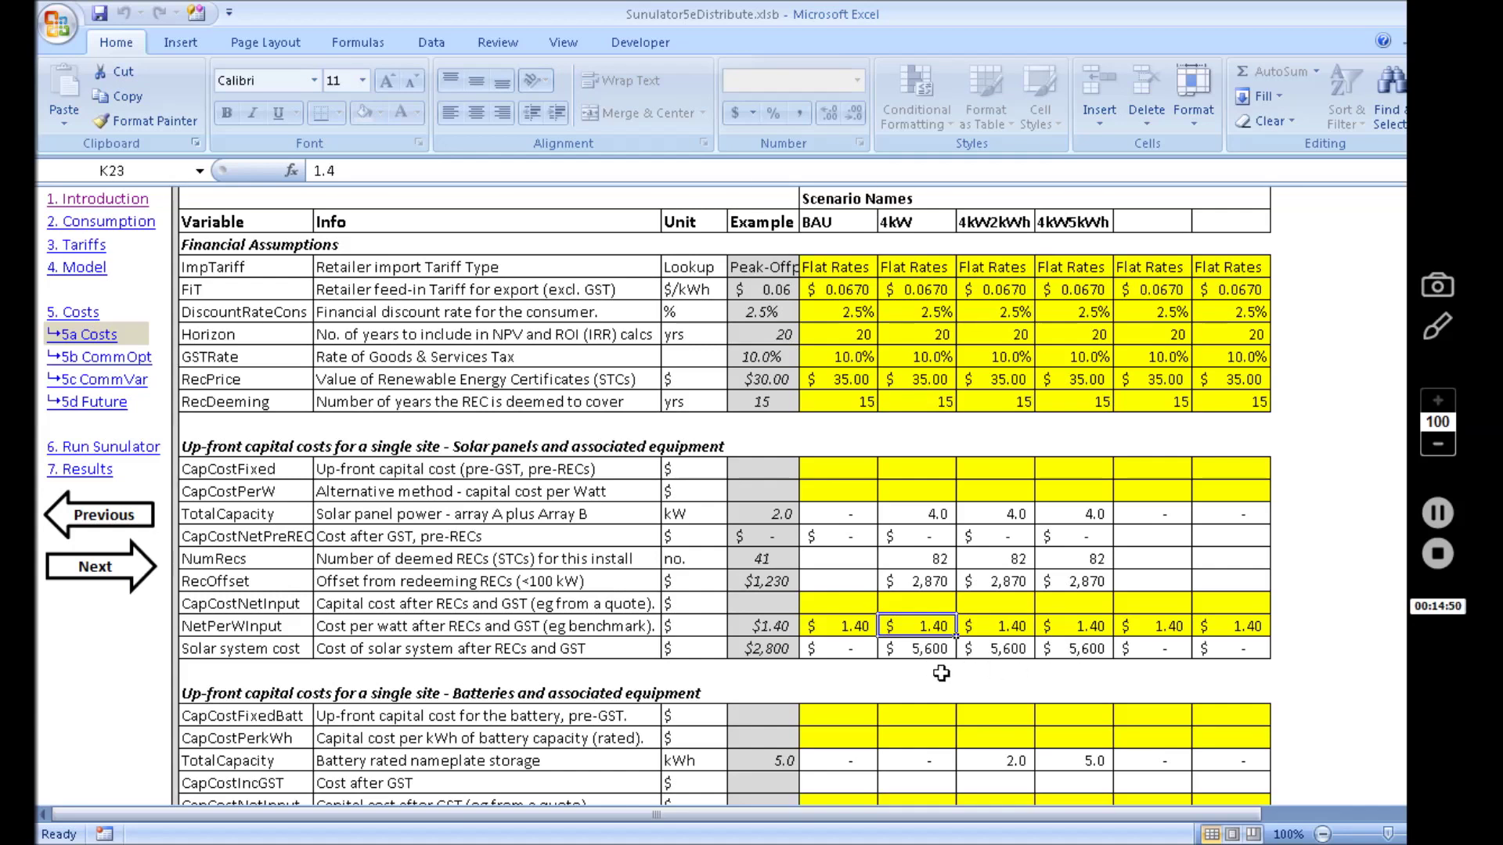
Review the battery up-front capital cost inputs and the annual maintenance cost input for the 4kW scenario
{"action": "scroll", "coordinate": [941, 674], "scroll_direction": "down", "scroll_amount": 3}
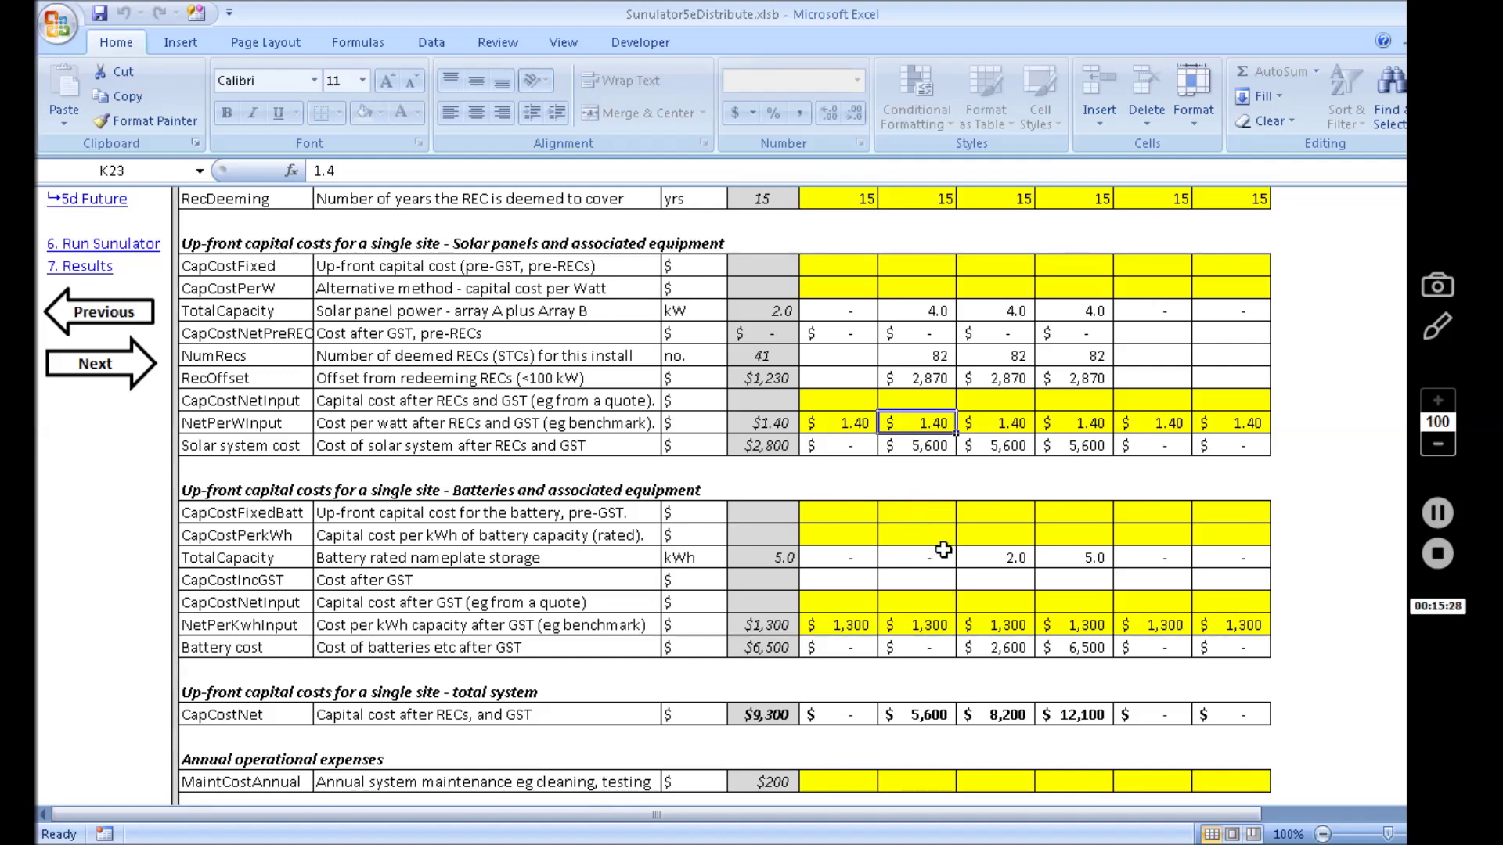
{"action": "left_click", "coordinate": [927, 519]}
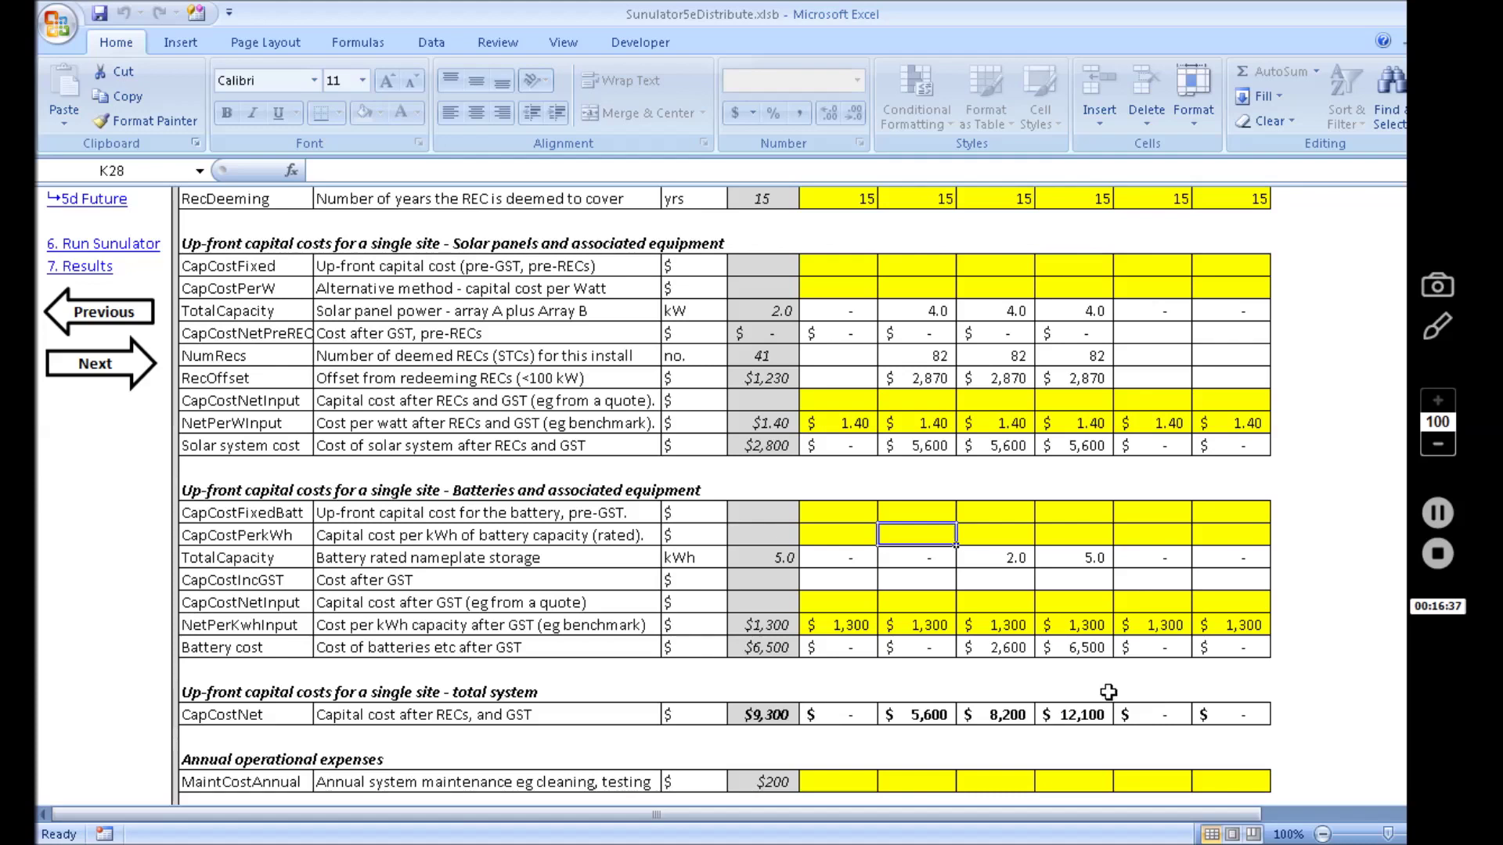
{"action": "scroll", "coordinate": [1343, 665], "scroll_direction": "down", "scroll_amount": 3}
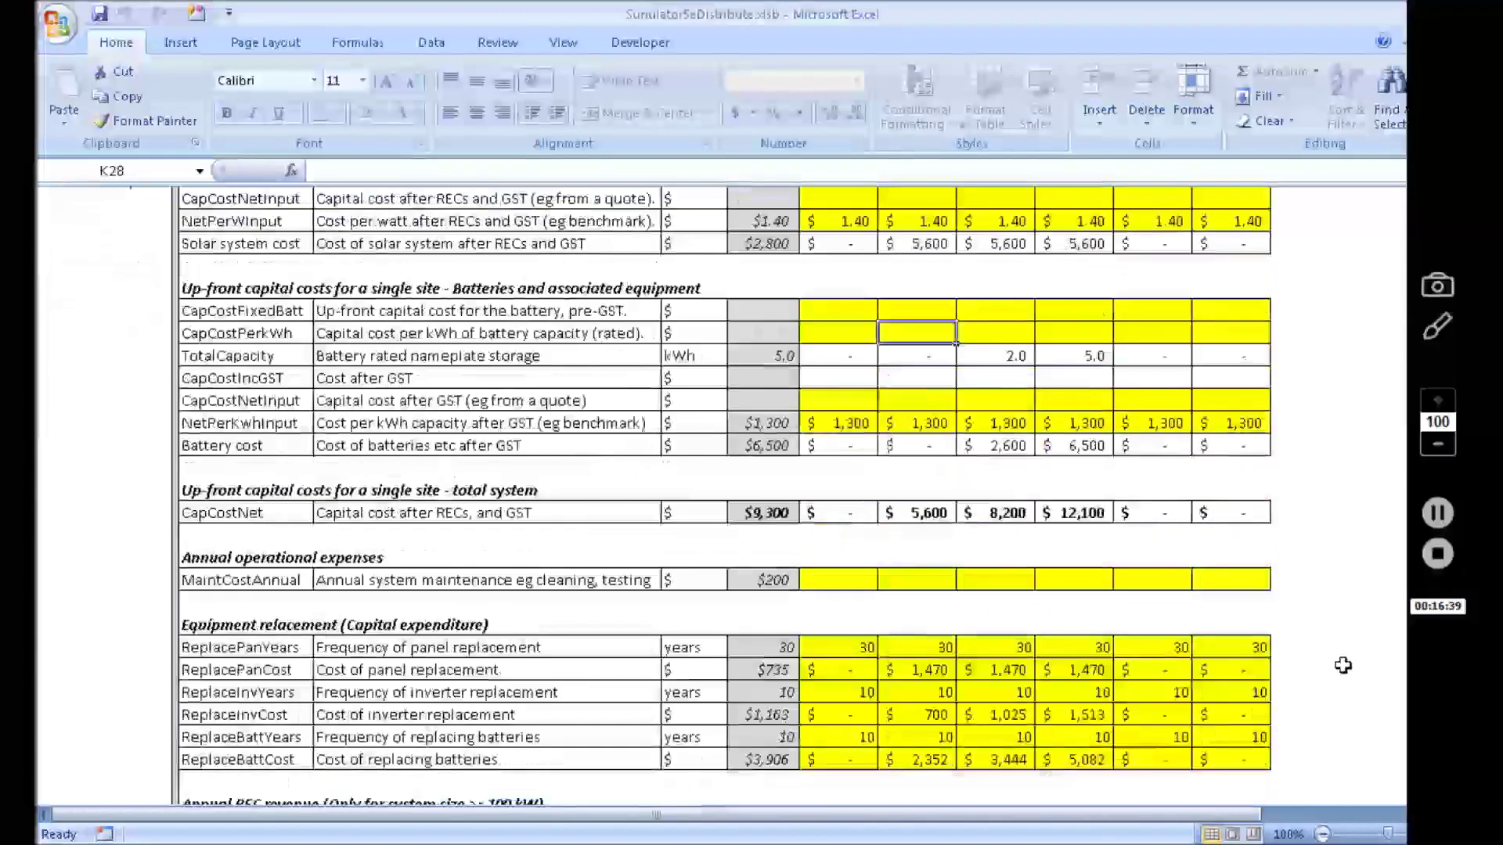
{"action": "scroll", "coordinate": [1343, 665], "scroll_direction": "down", "scroll_amount": 1}
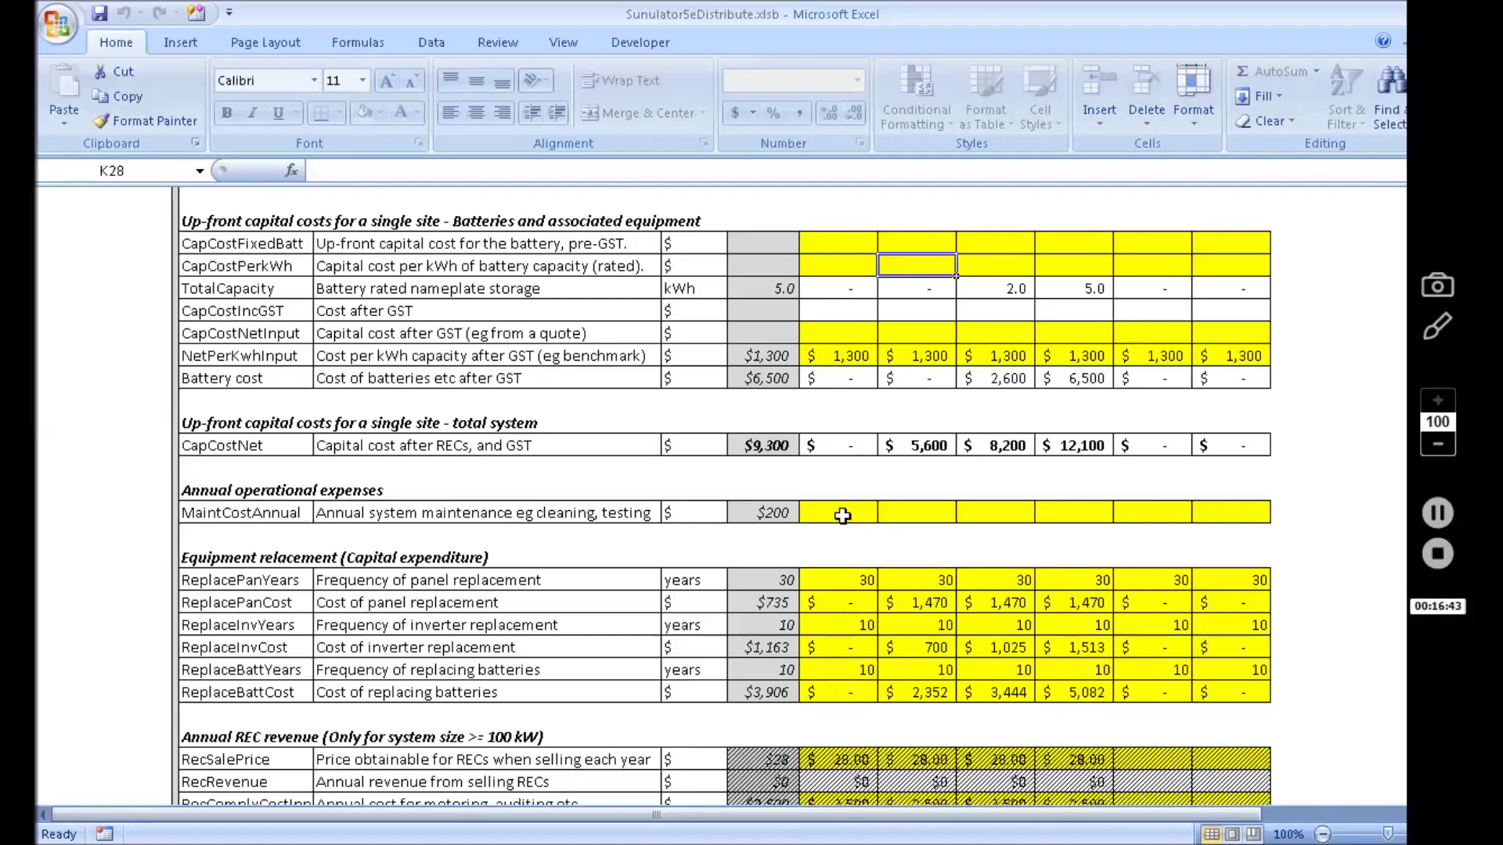
{"action": "left_click", "coordinate": [922, 517]}
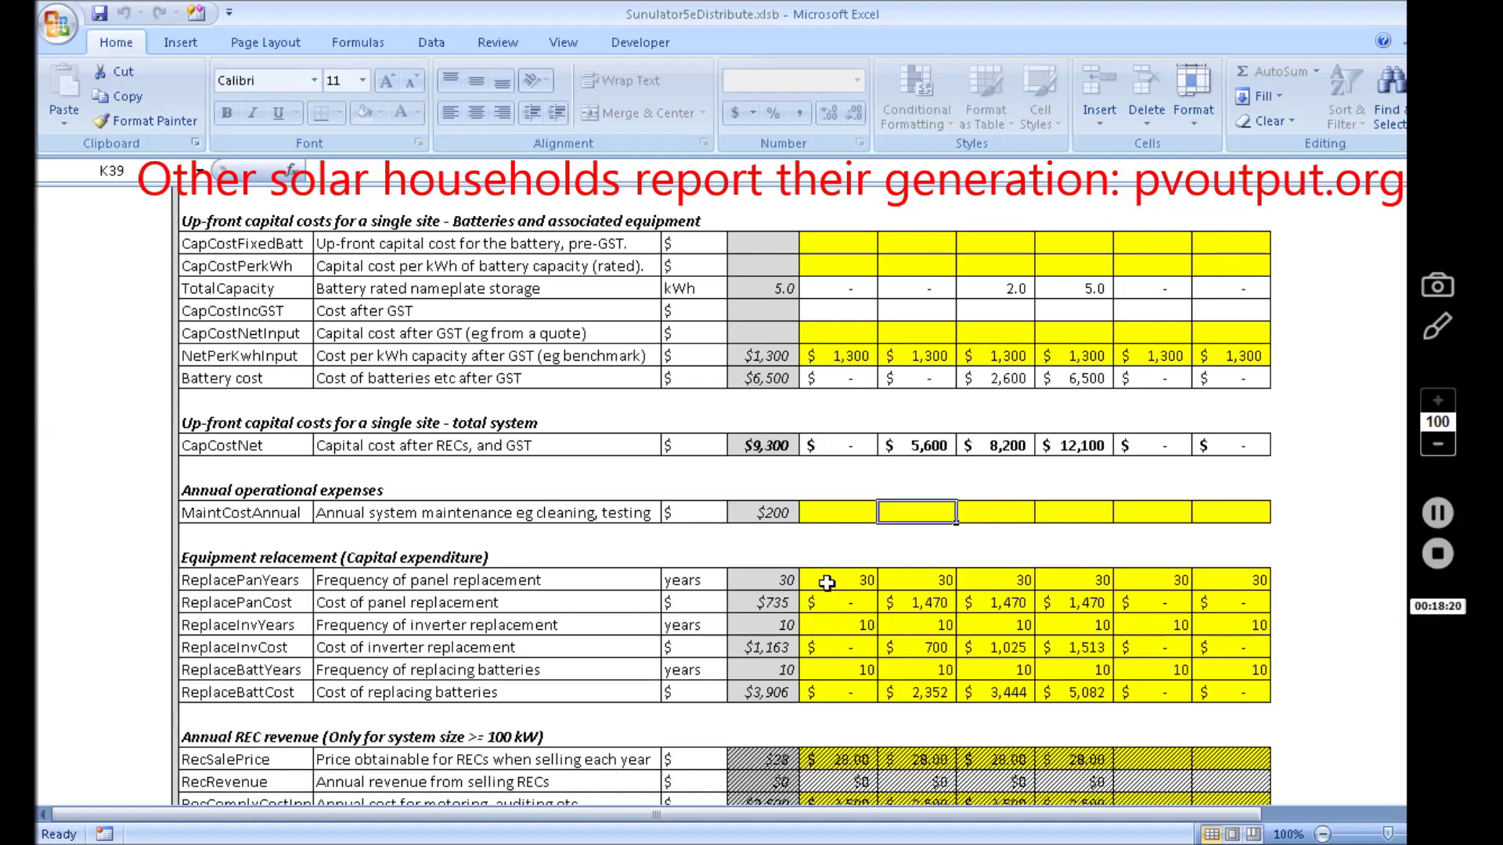
Inspect the 4kW scenario's replacement frequencies and cost formulas for panels, inverter and batteries
{"action": "left_click", "coordinate": [914, 580]}
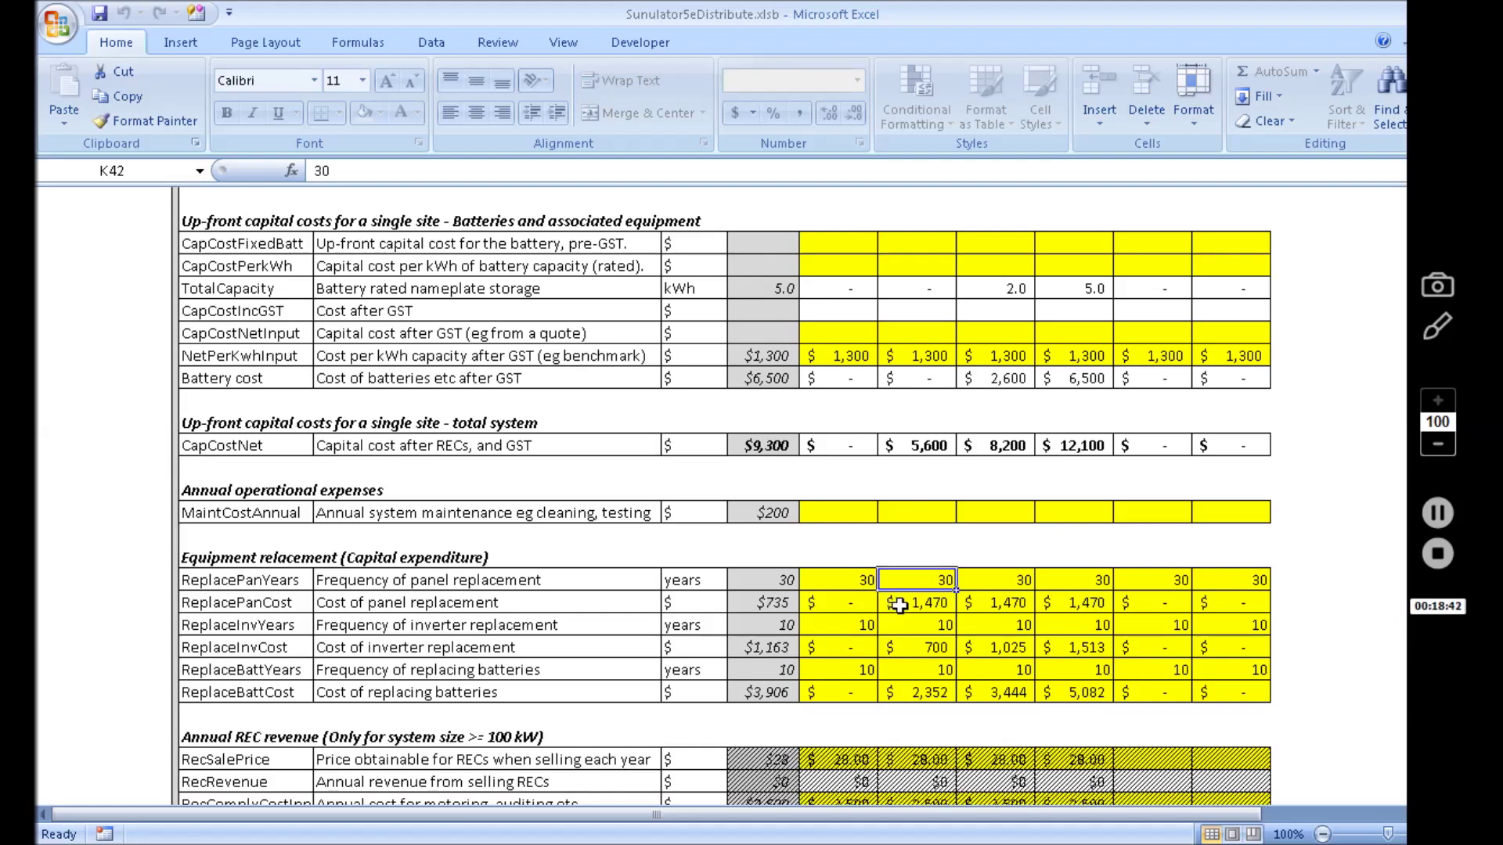
{"action": "left_click", "coordinate": [912, 606]}
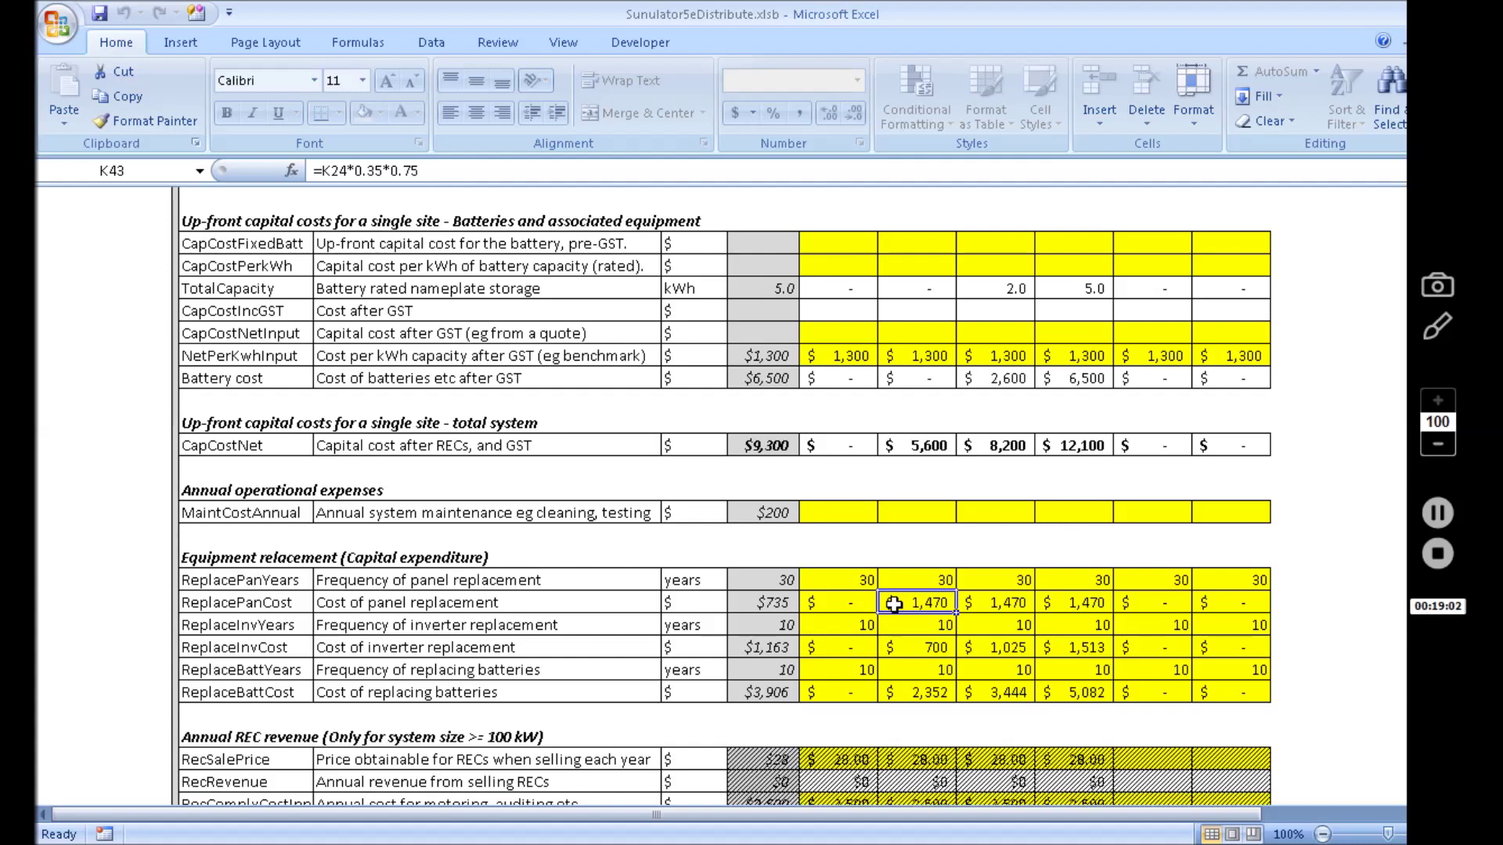
{"action": "left_click", "coordinate": [398, 170]}
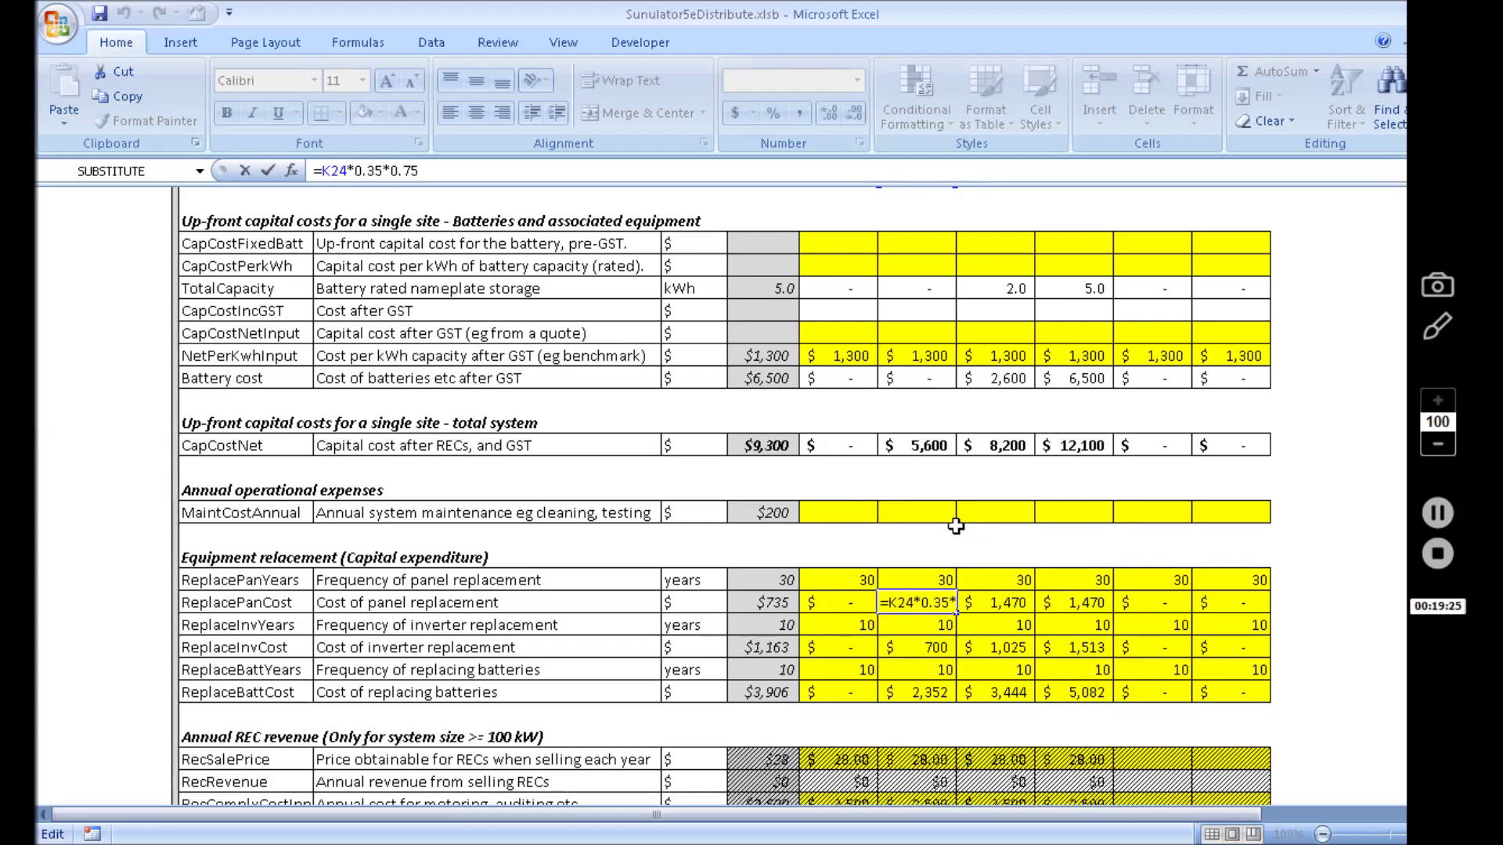
{"action": "key", "text": "ctrl+Return"}
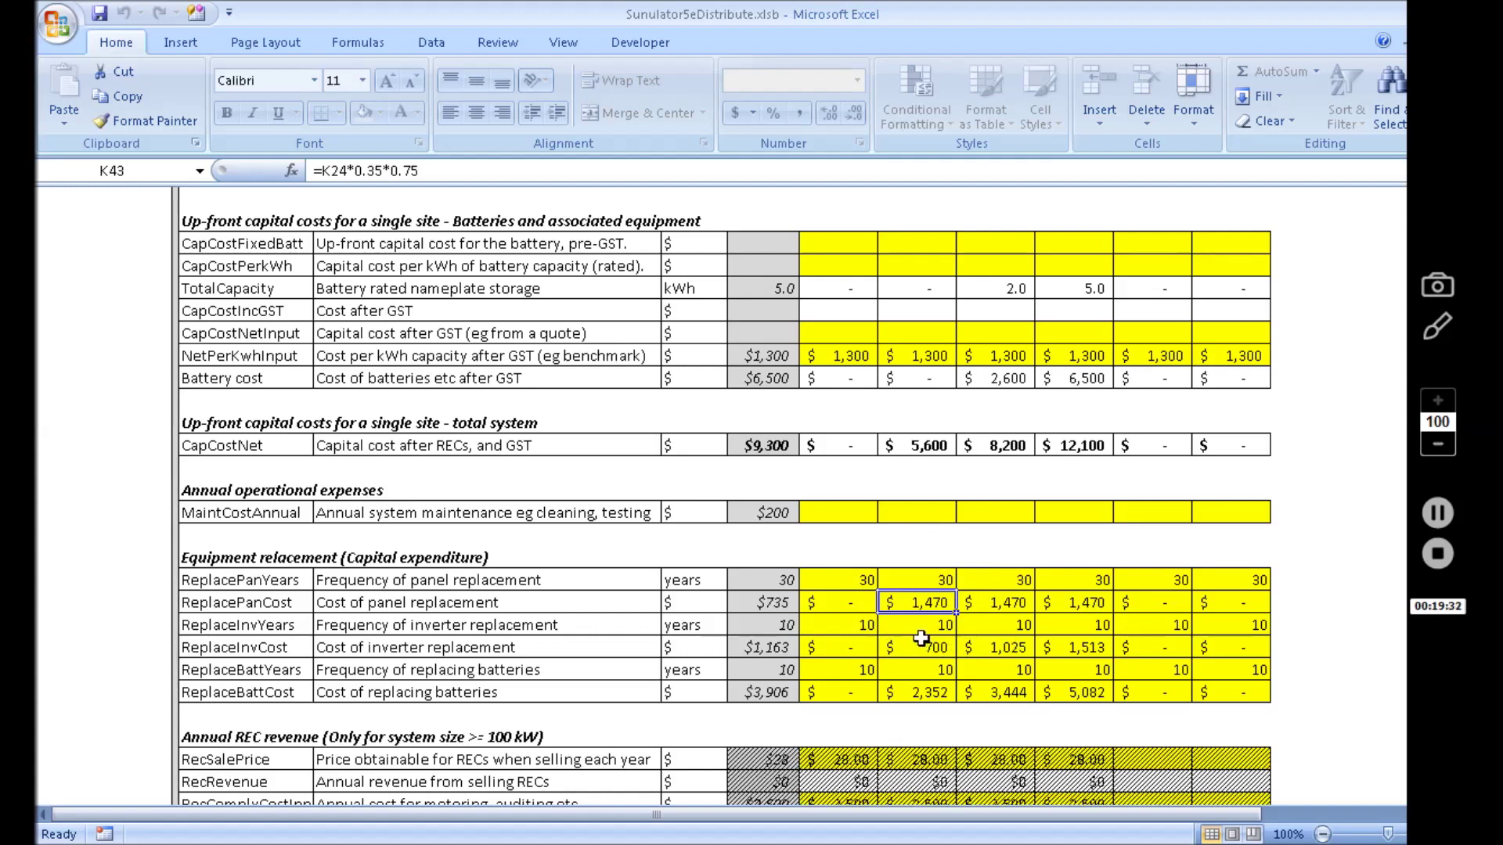
{"action": "left_click", "coordinate": [916, 627]}
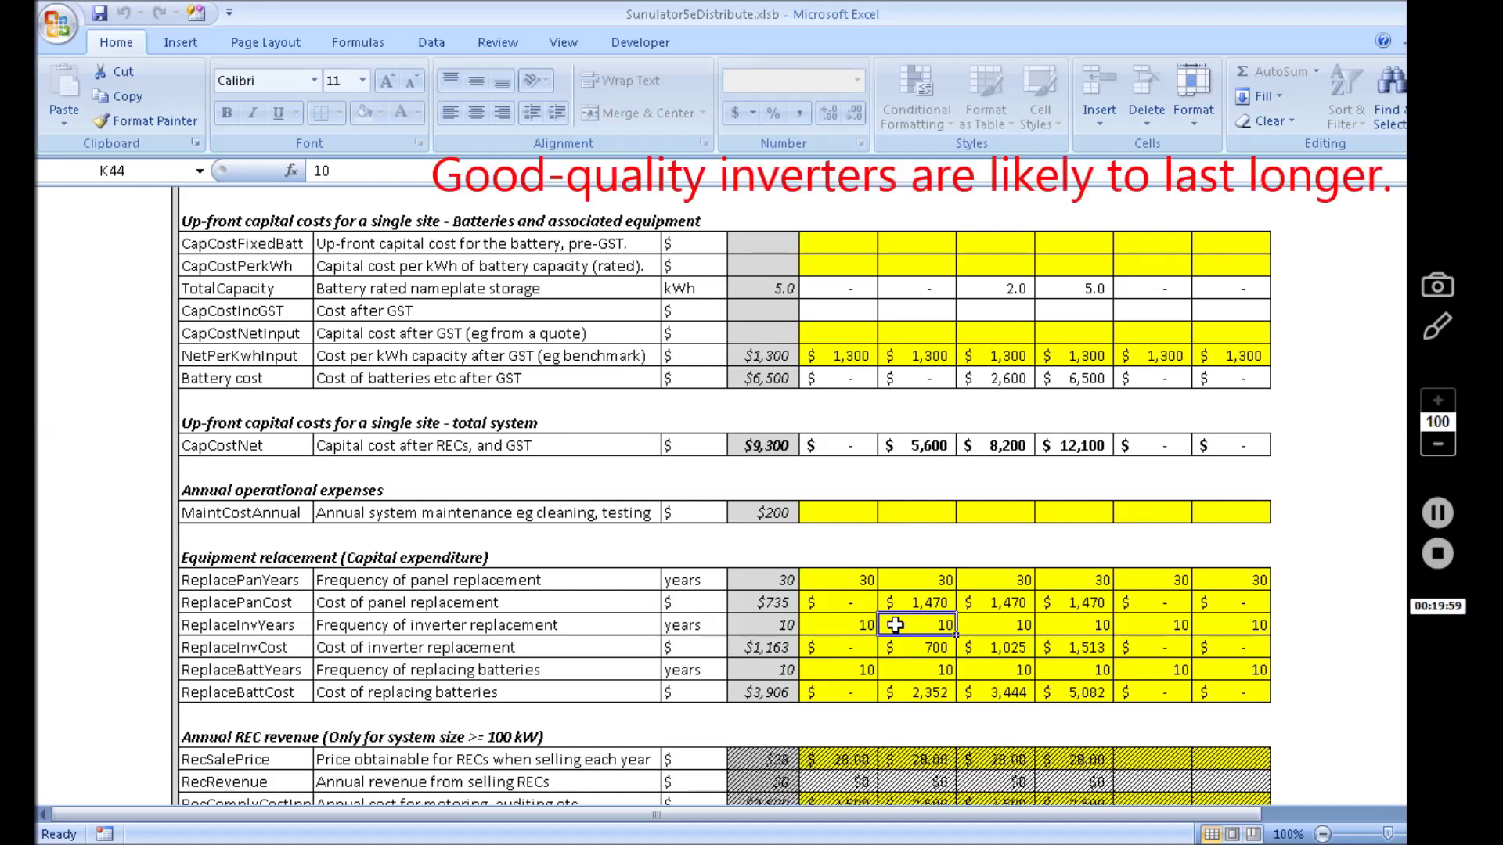
{"action": "left_click", "coordinate": [916, 650]}
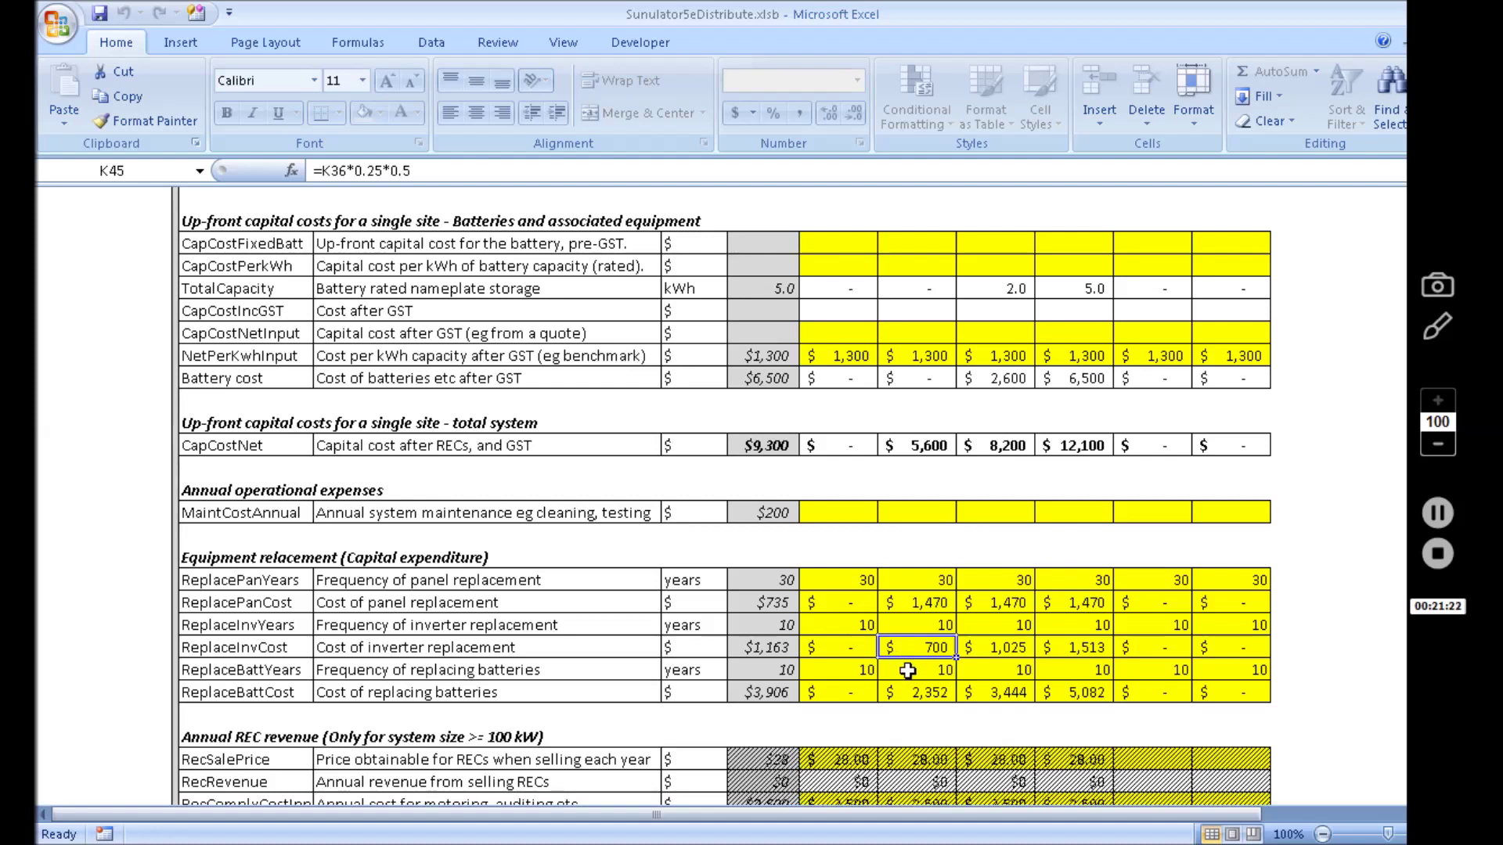
{"action": "left_click", "coordinate": [907, 670]}
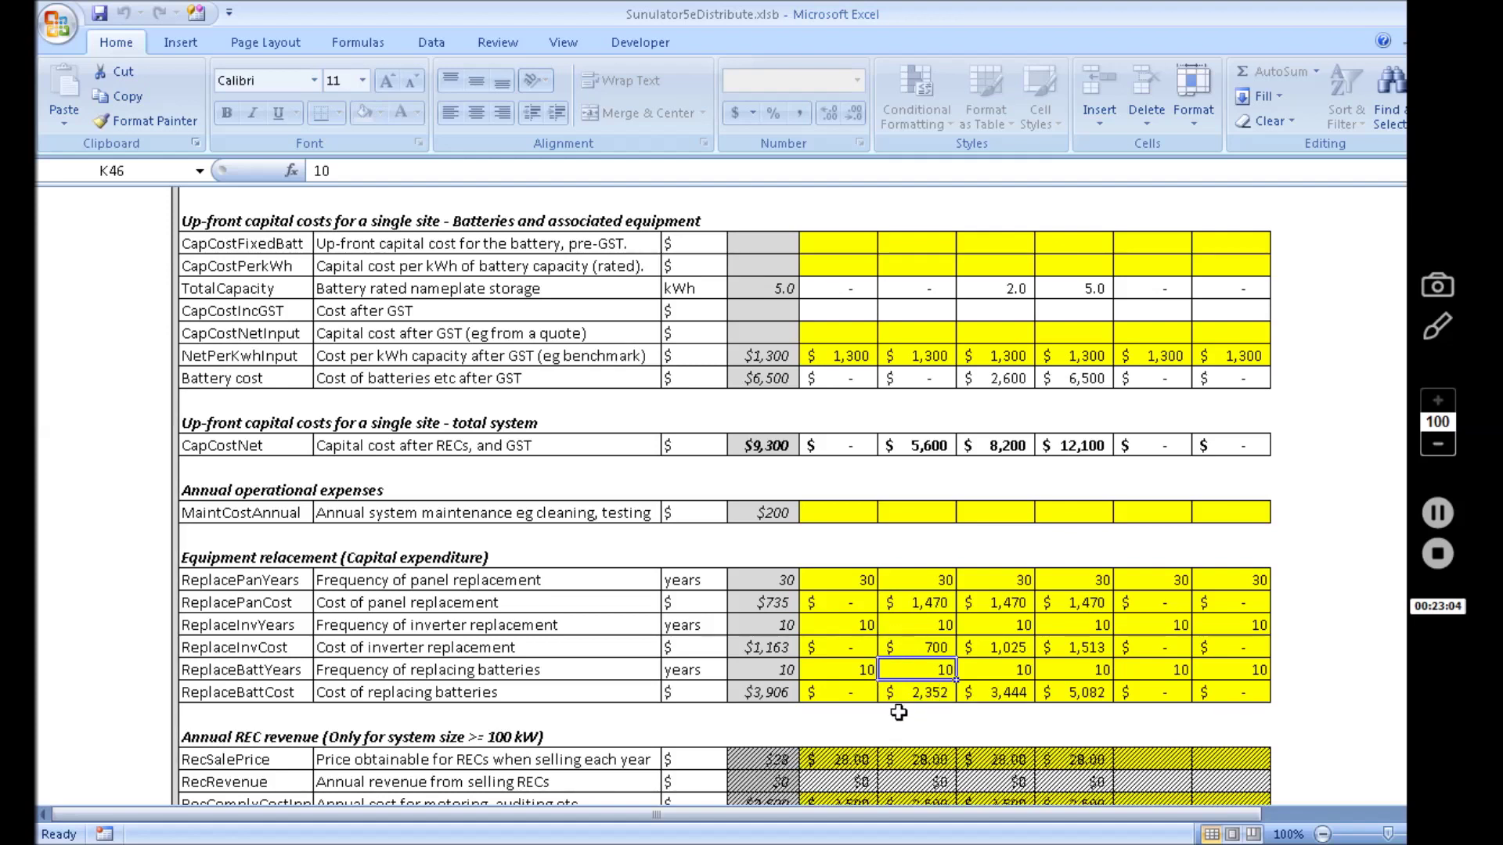
{"action": "left_click", "coordinate": [894, 696]}
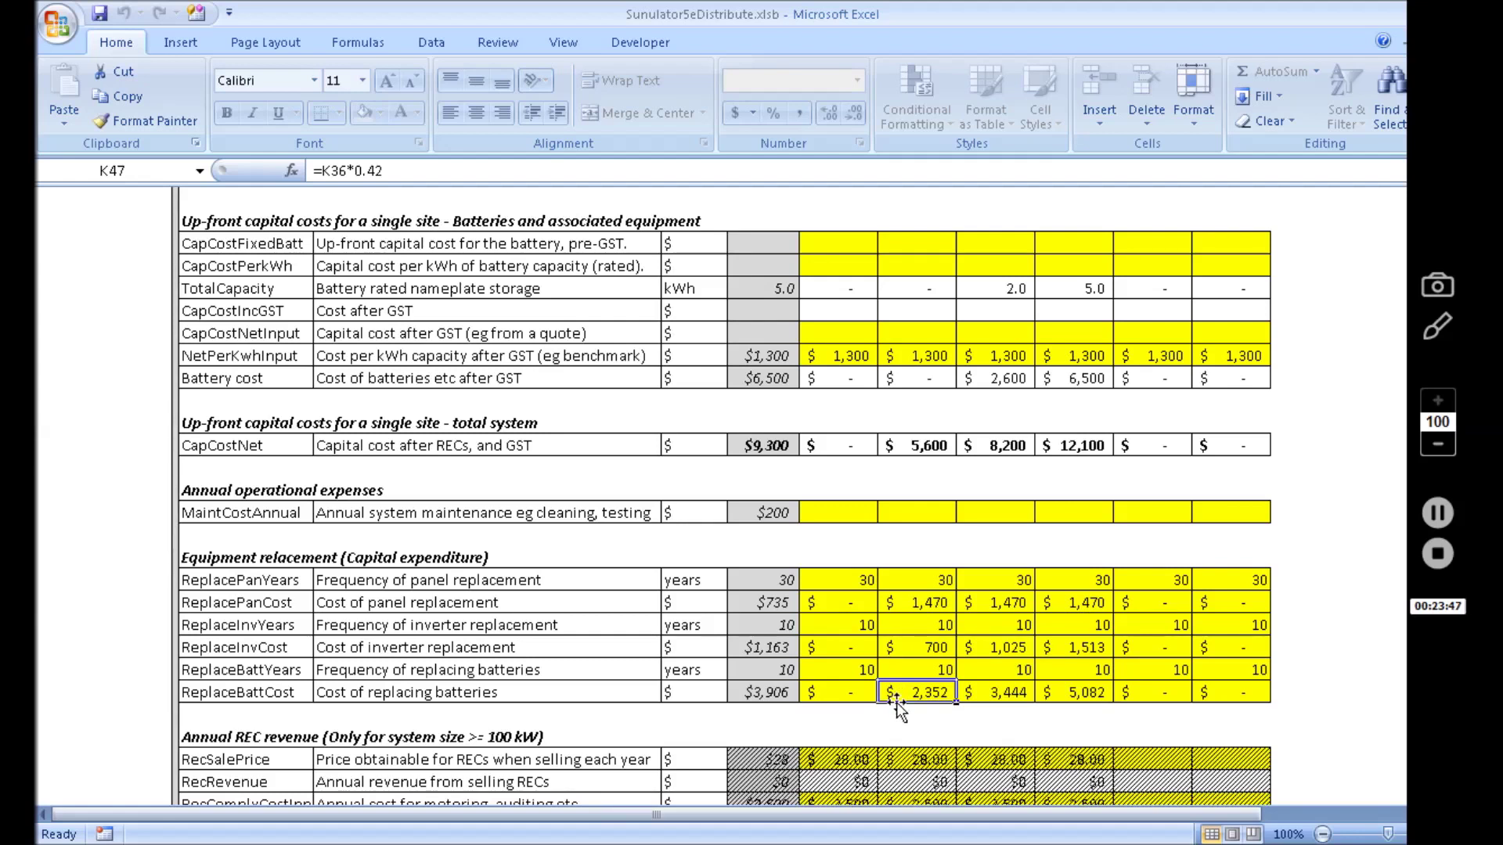
Review the annual REC revenue section for systems of 100 kW or more, and return to the start of the worksheet
{"action": "scroll", "coordinate": [908, 683], "scroll_direction": "down", "scroll_amount": 2}
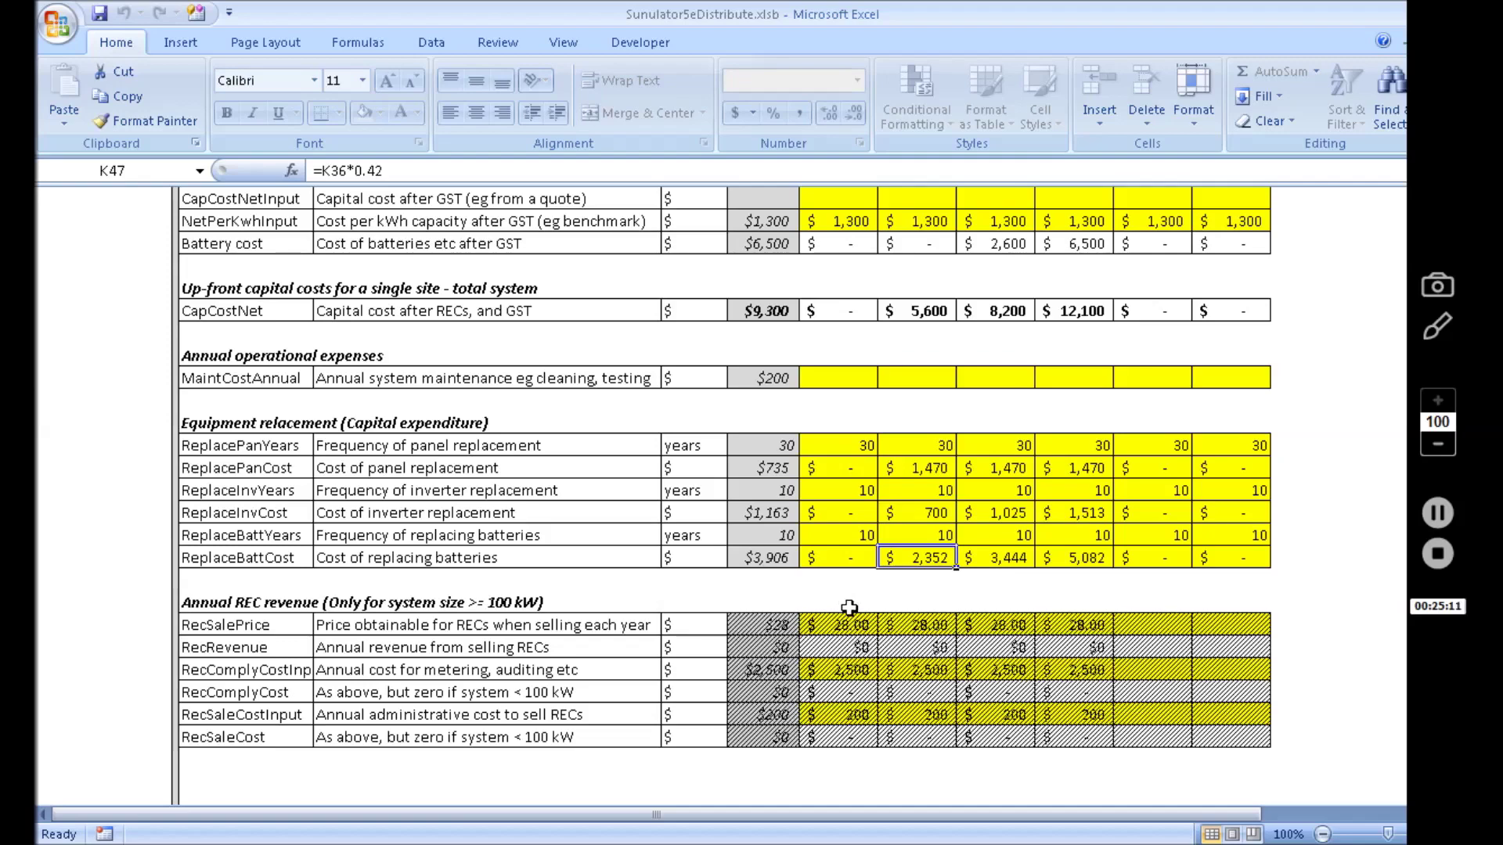
{"action": "scroll", "coordinate": [857, 583], "scroll_direction": "up", "scroll_amount": 6}
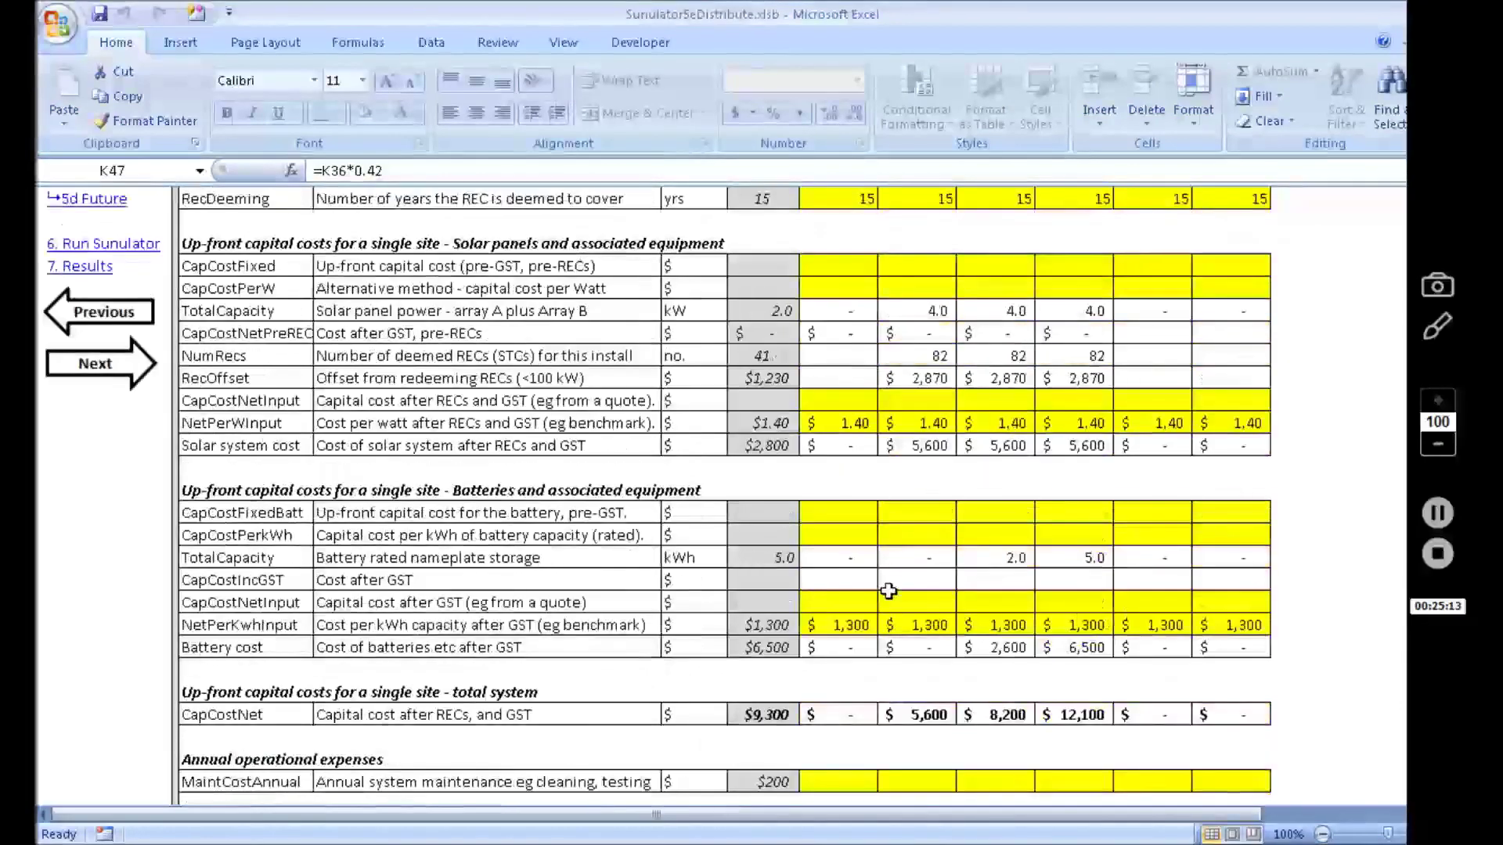
{"action": "scroll", "coordinate": [878, 581], "scroll_direction": "up", "scroll_amount": 4}
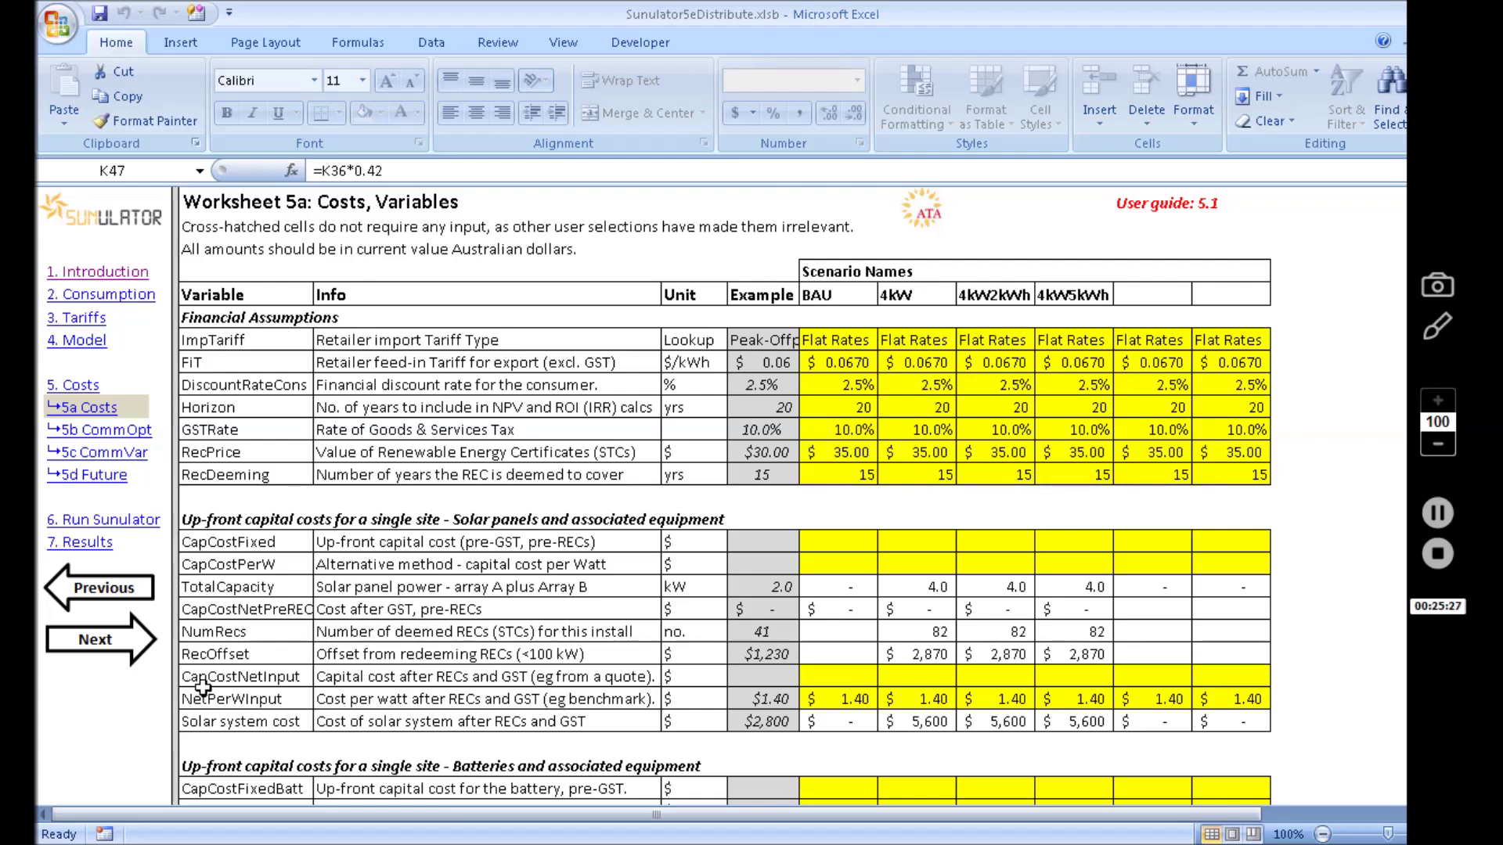
Move on to Worksheet 5b and view the community ownership options available for the 4kW scenario
{"action": "left_click", "coordinate": [95, 656]}
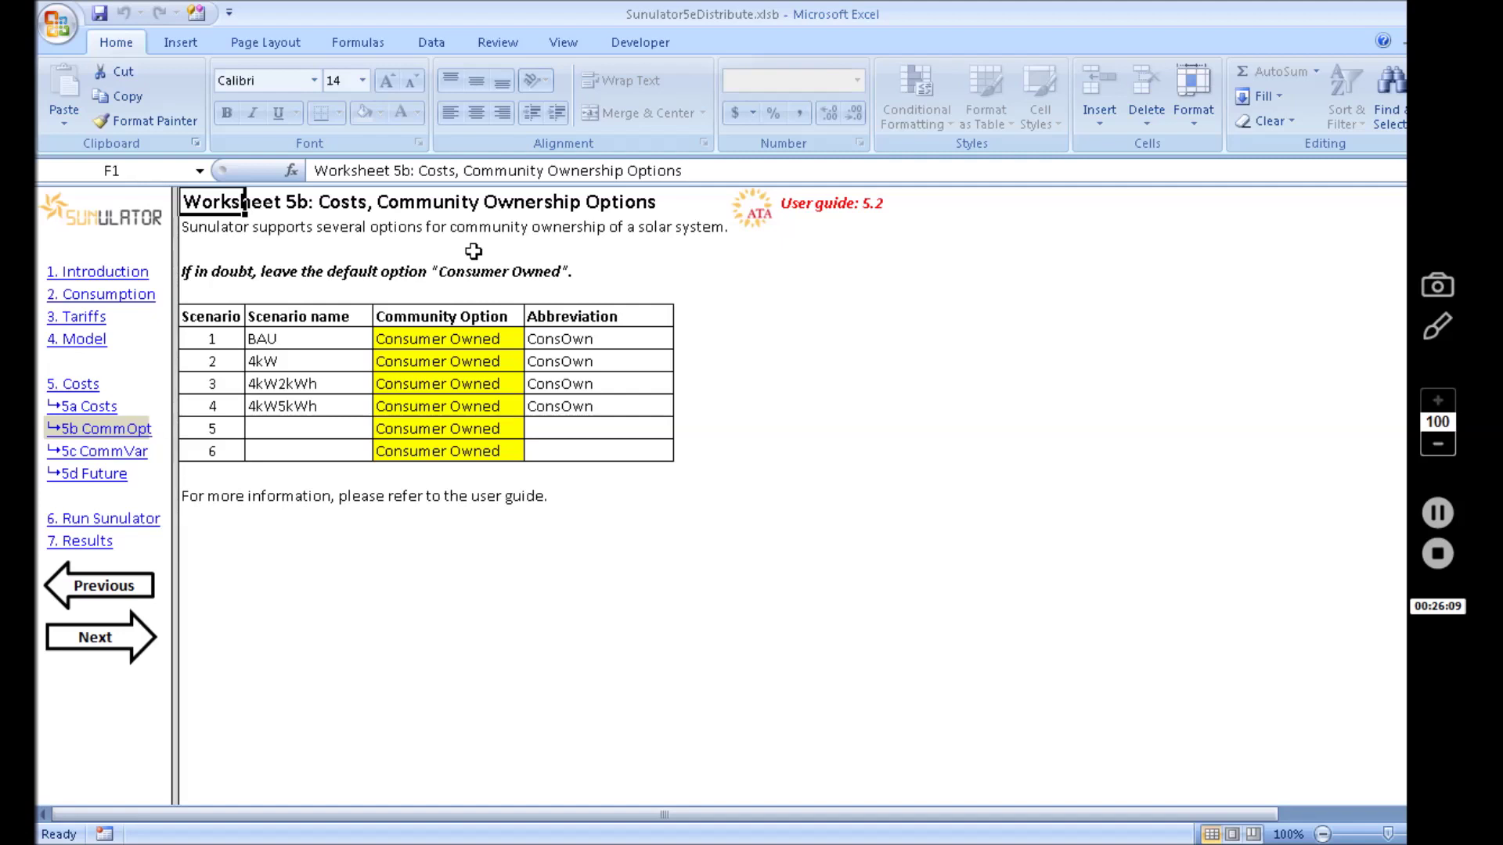
{"action": "left_click", "coordinate": [447, 360]}
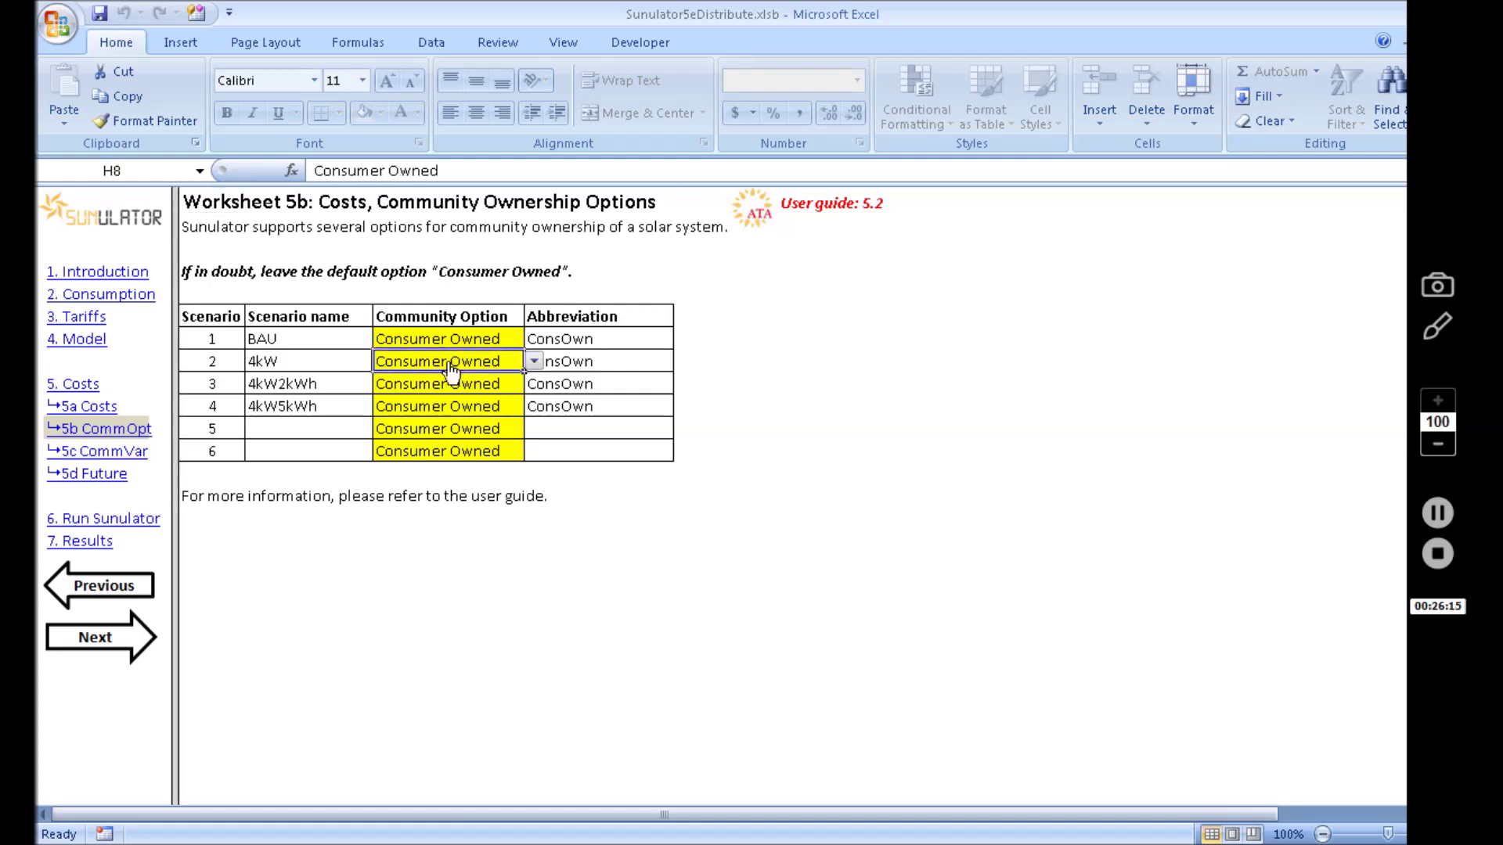
{"action": "left_click", "coordinate": [534, 362]}
Review the incremental and cumulative changes for years 1 to 35 on Worksheet 5d, including panel degradation, and continue to Worksheet 6a
{"action": "left_click", "coordinate": [113, 653]}
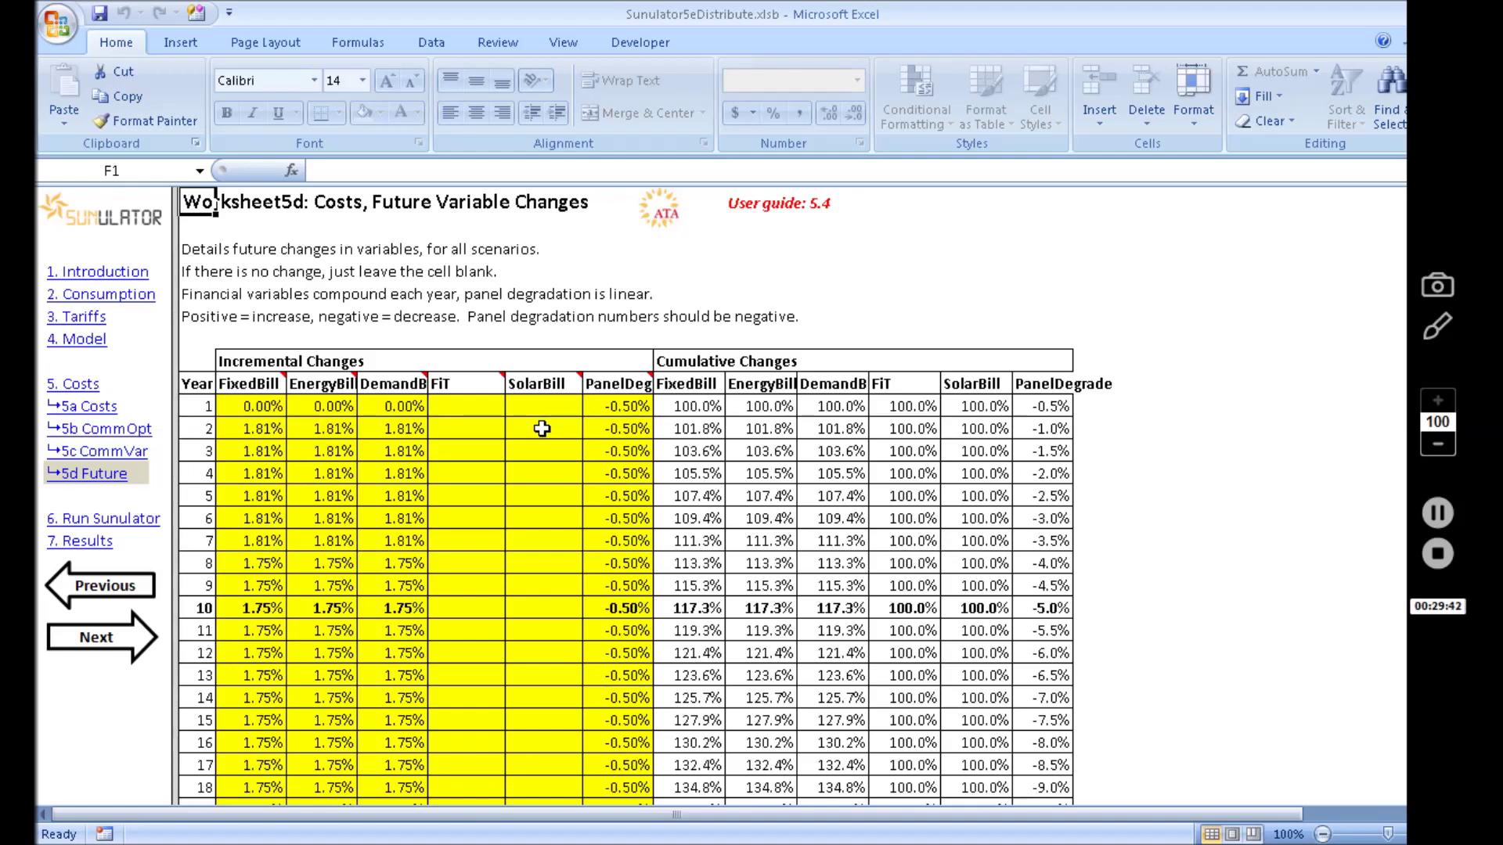
{"action": "left_click", "coordinate": [593, 431]}
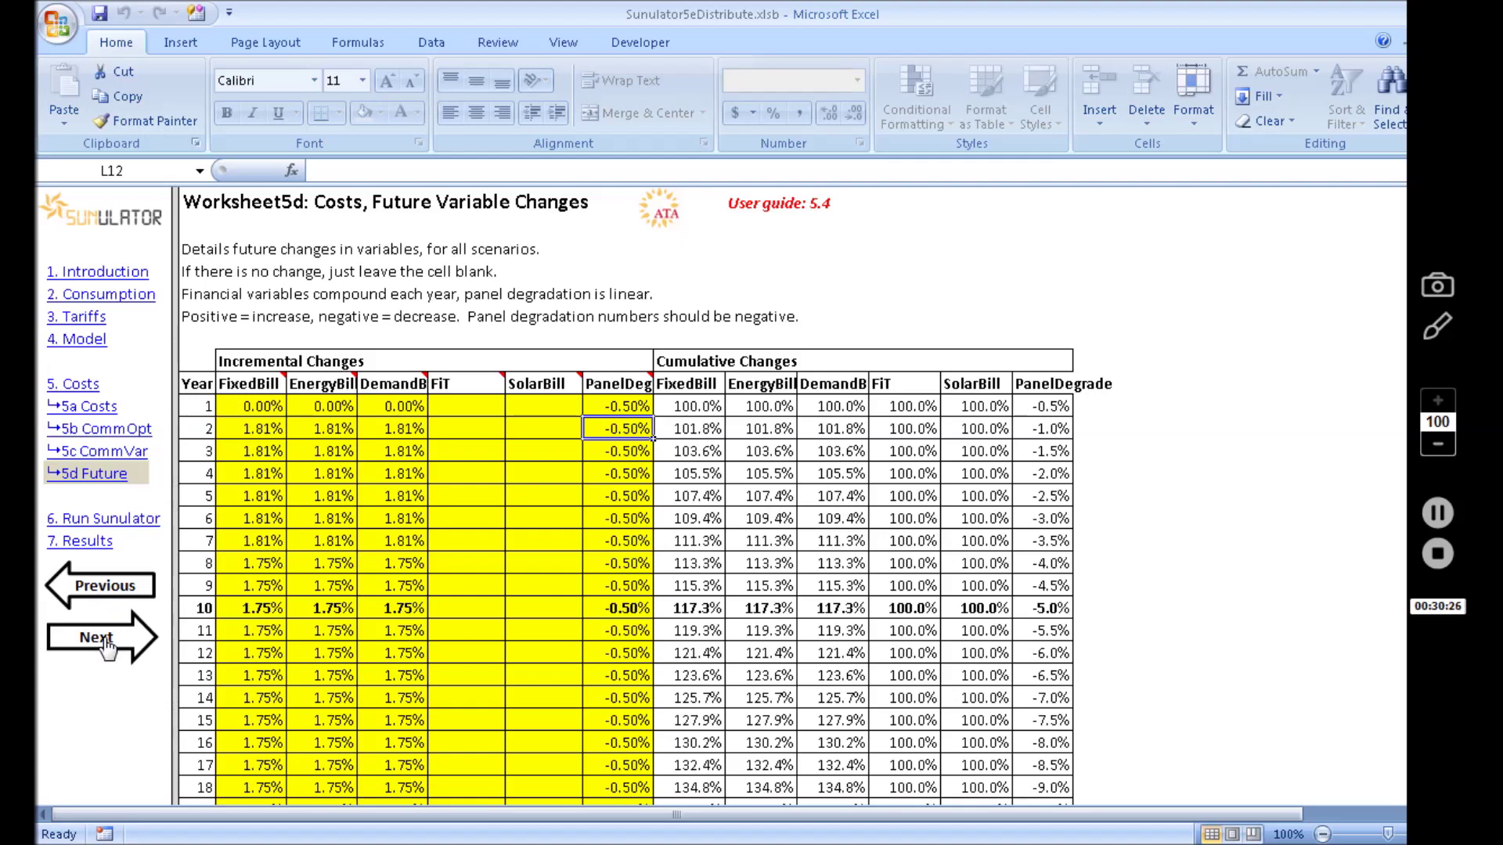
{"action": "scroll", "coordinate": [390, 643], "scroll_direction": "down", "scroll_amount": 6}
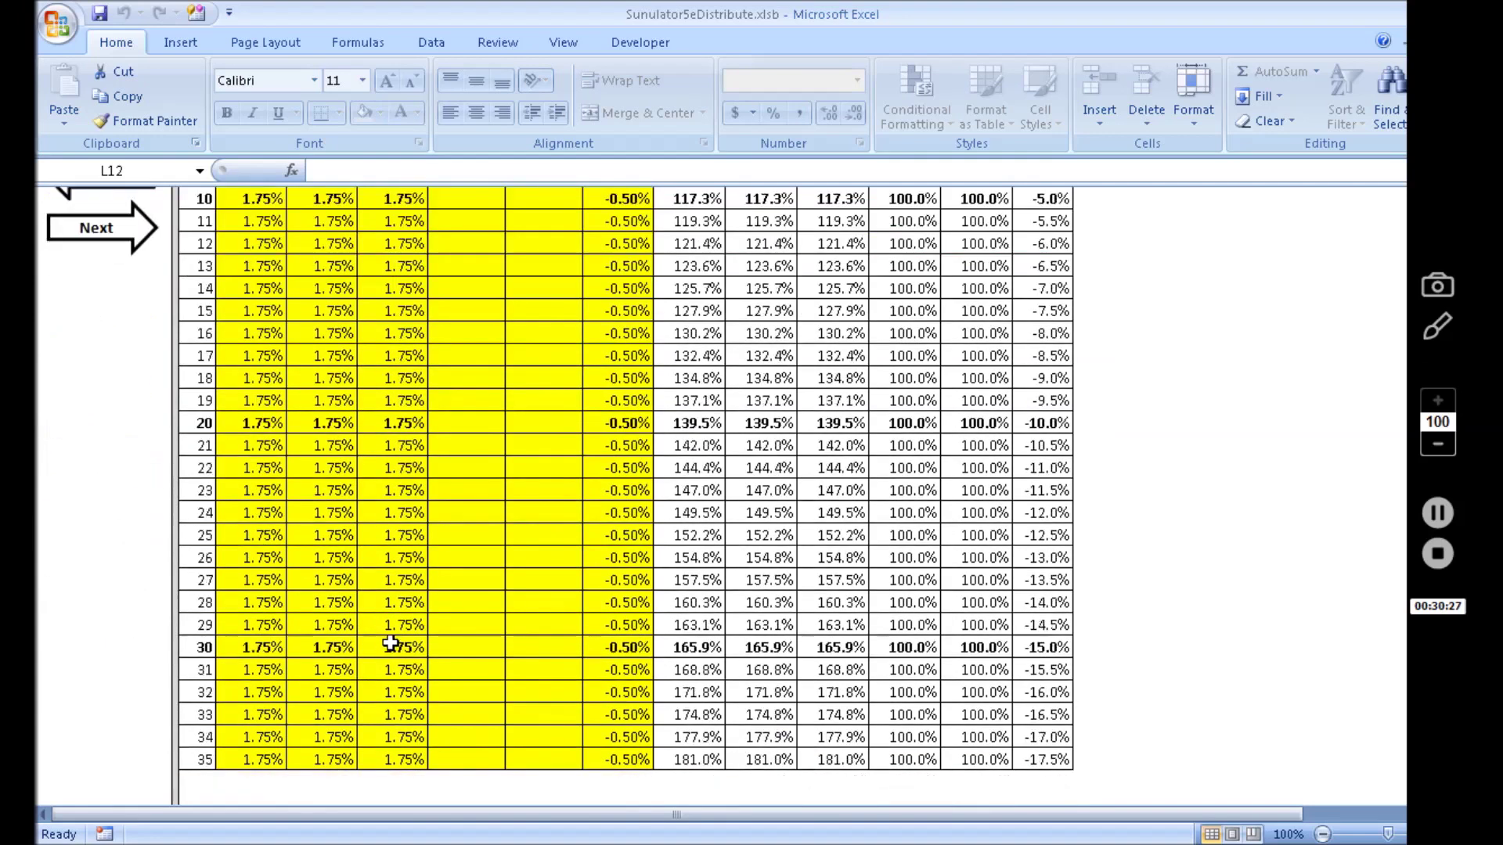
{"action": "scroll", "coordinate": [391, 643], "scroll_direction": "down", "scroll_amount": 6}
{"action": "scroll", "coordinate": [390, 637], "scroll_direction": "up", "scroll_amount": 4}
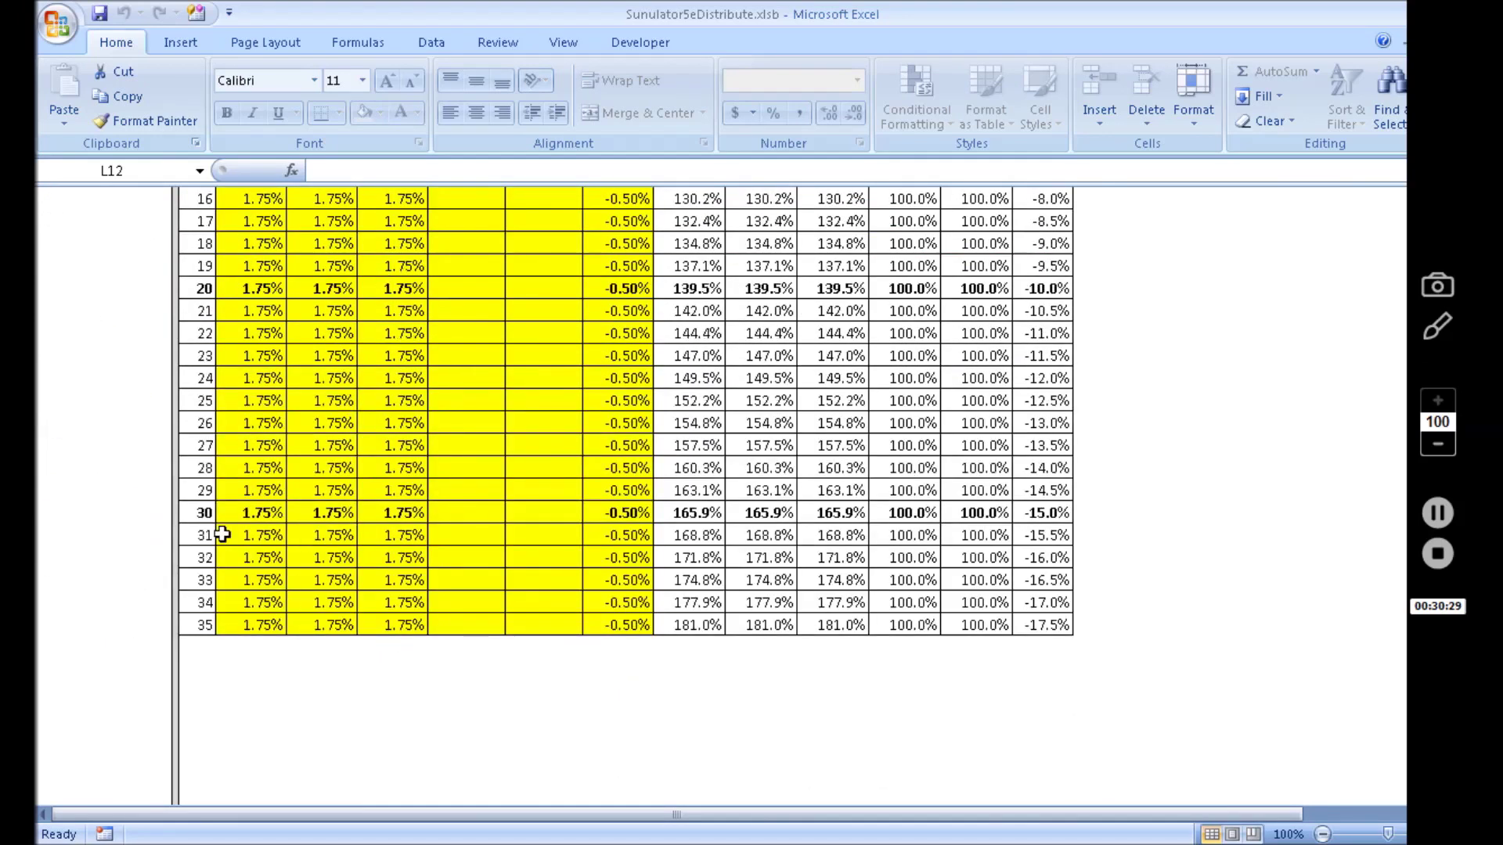
{"action": "scroll", "coordinate": [259, 581], "scroll_direction": "up", "scroll_amount": 1}
{"action": "scroll", "coordinate": [258, 579], "scroll_direction": "up", "scroll_amount": 1}
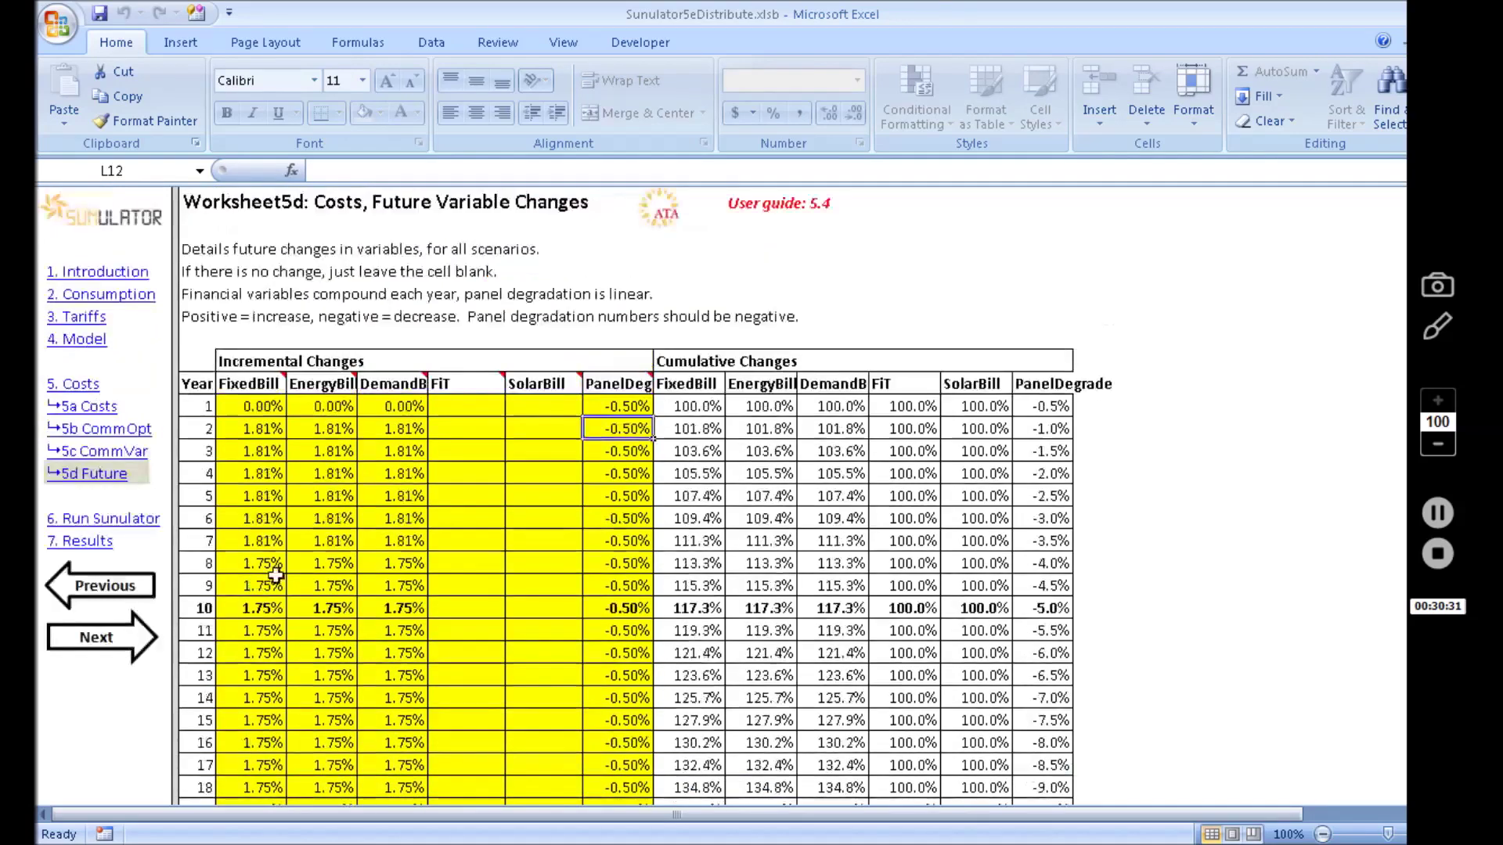
{"action": "scroll", "coordinate": [368, 536], "scroll_direction": "down", "scroll_amount": 8}
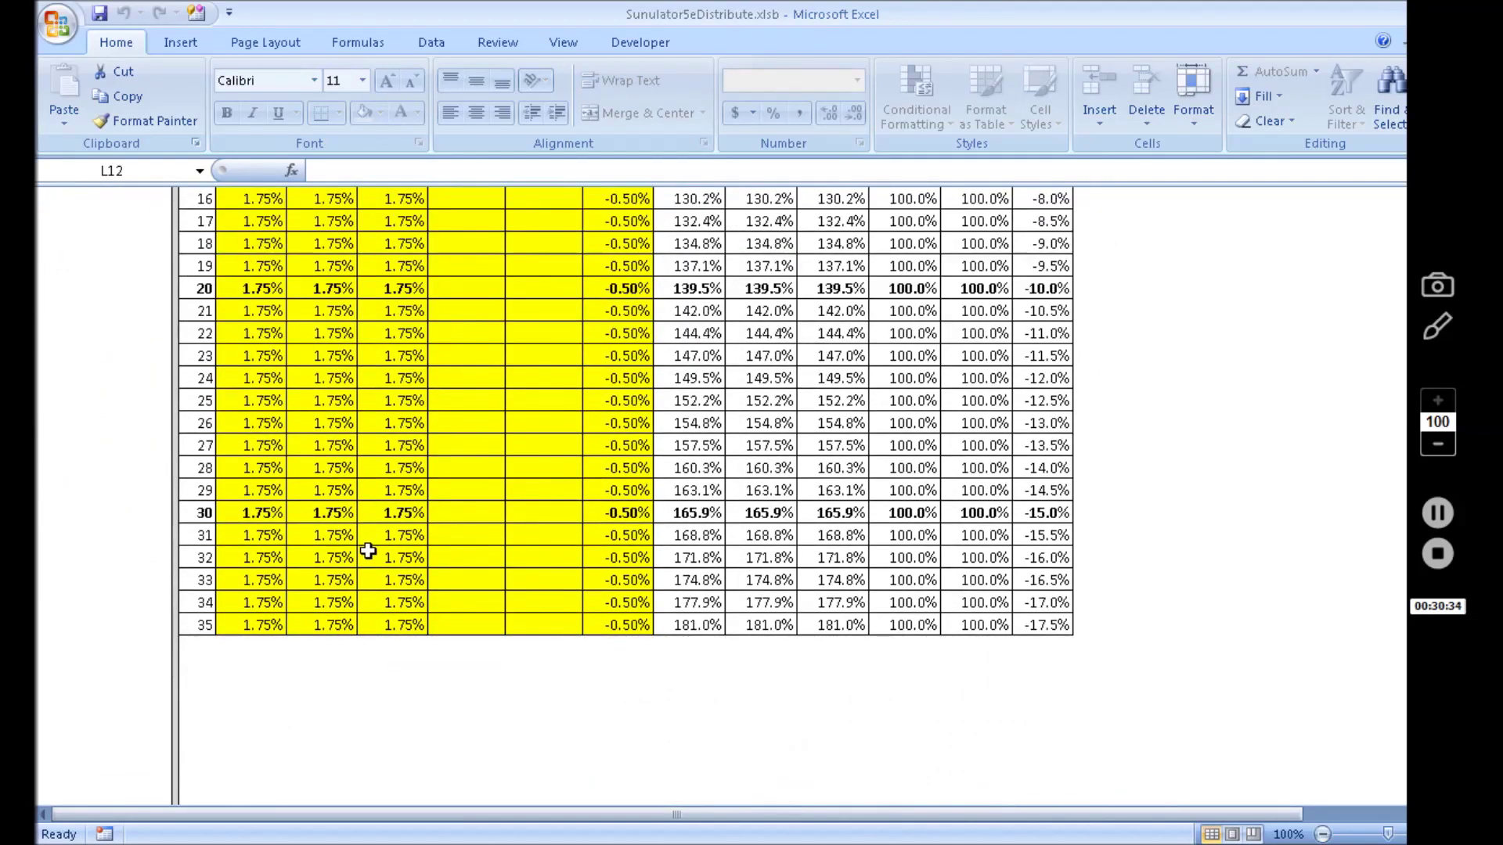
{"action": "scroll", "coordinate": [368, 552], "scroll_direction": "up", "scroll_amount": 8}
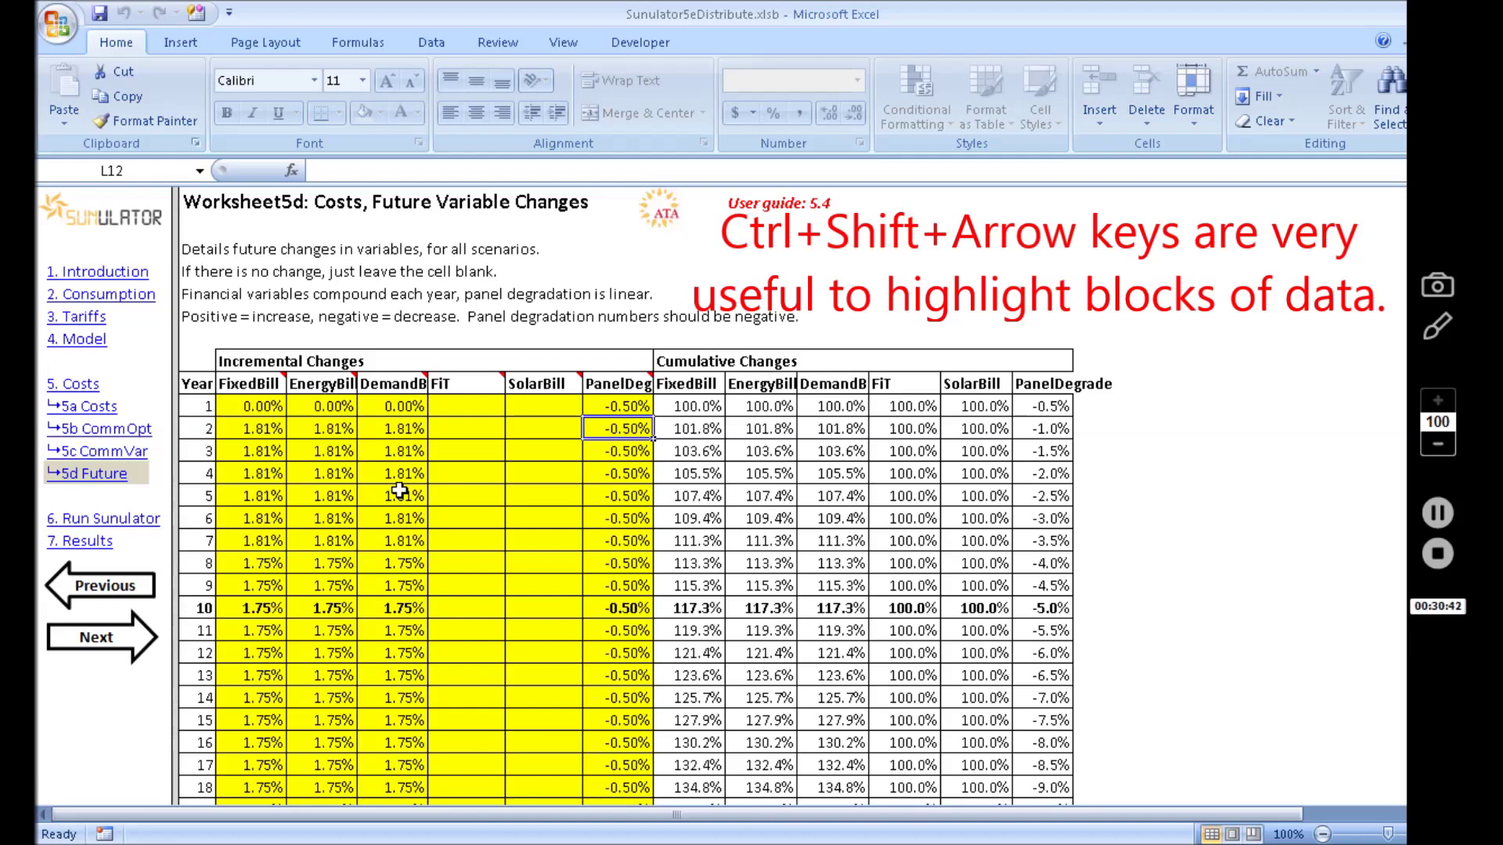
{"action": "left_click", "coordinate": [143, 633]}
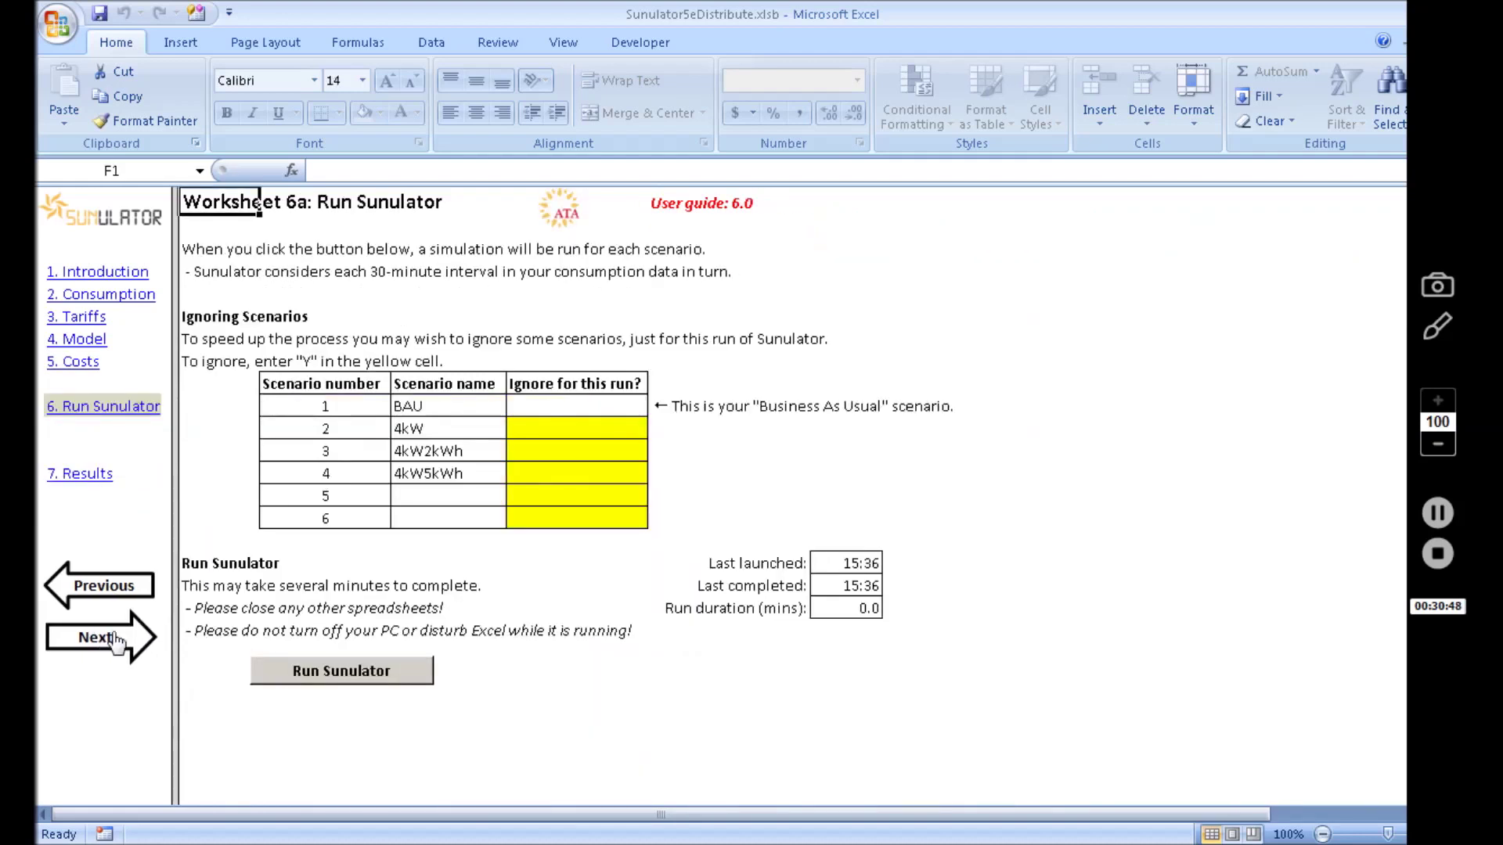